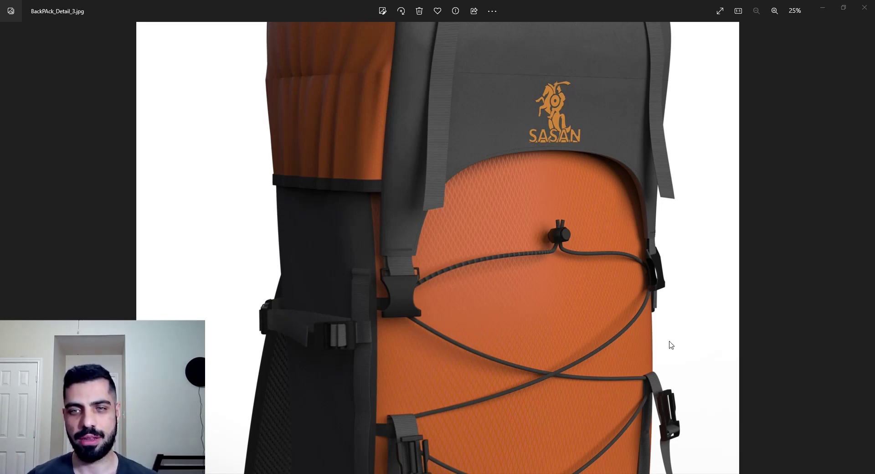
Step: Examine the seam stitching on the strap above the upper buckle in the backpack render BackPAck_Detail_3.jpg
scroll(382, 265, up, 4)
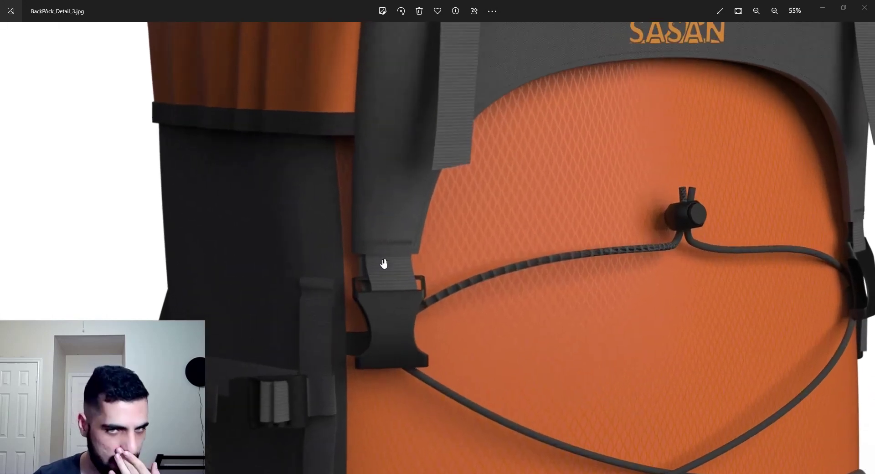
scroll(501, 257, up, 2)
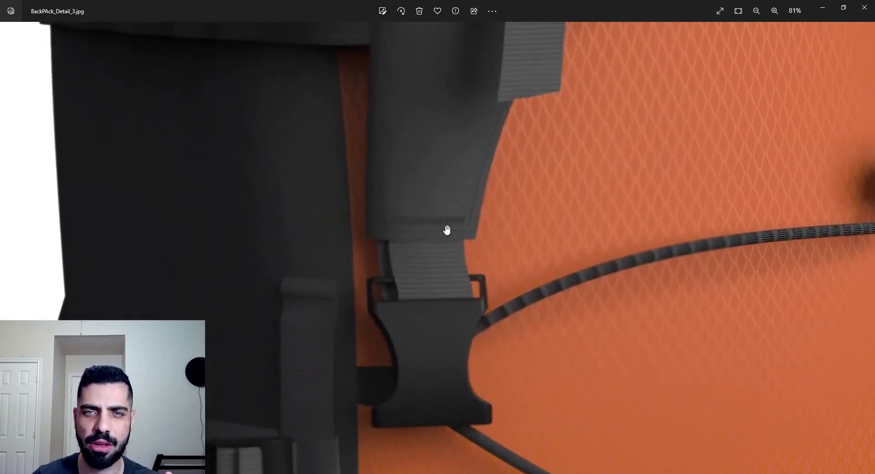
scroll(496, 211, up, 2)
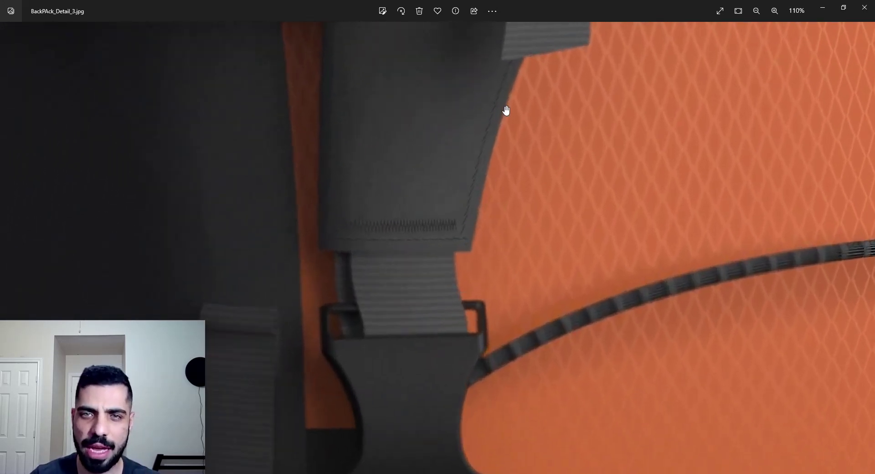
drag(361, 90, 376, 149)
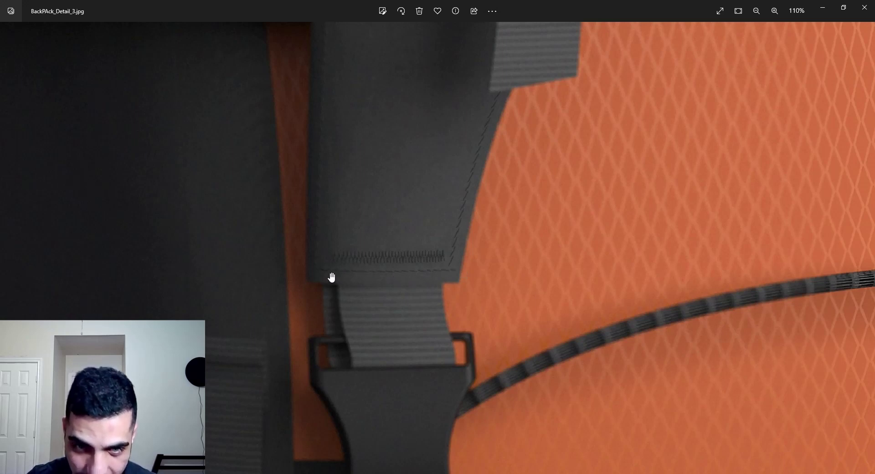
double_click(481, 296)
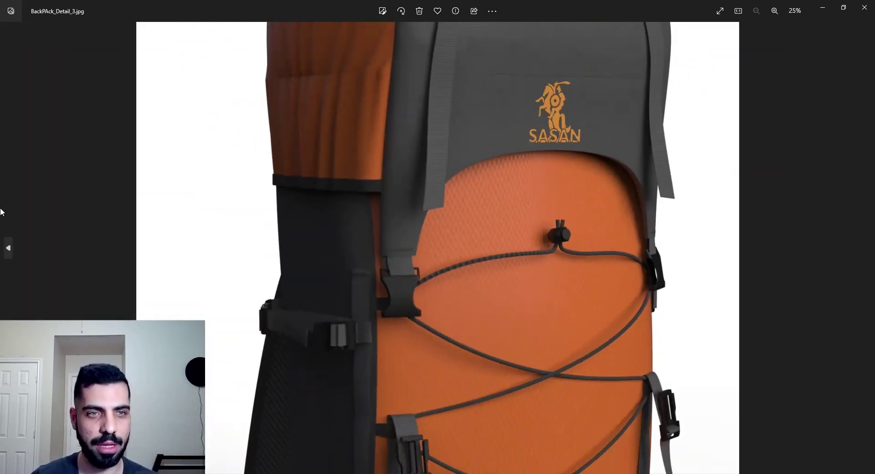
Step: Open the Exo Braced brief image showing the figure with the box and examine the cross stitches on the waist belt straps
click(8, 248)
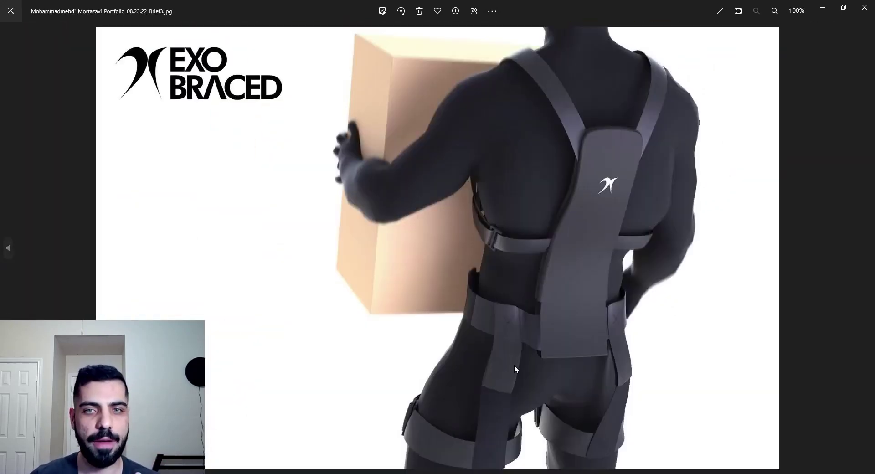
scroll(514, 368, up, 6)
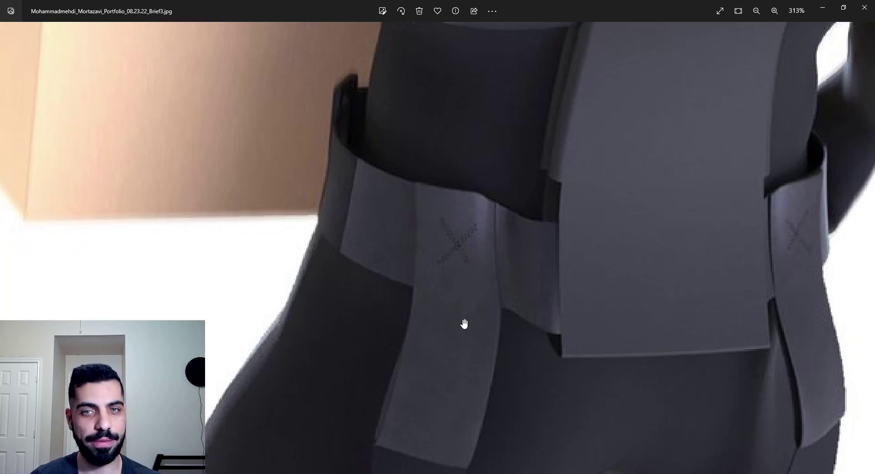
double_click(464, 324)
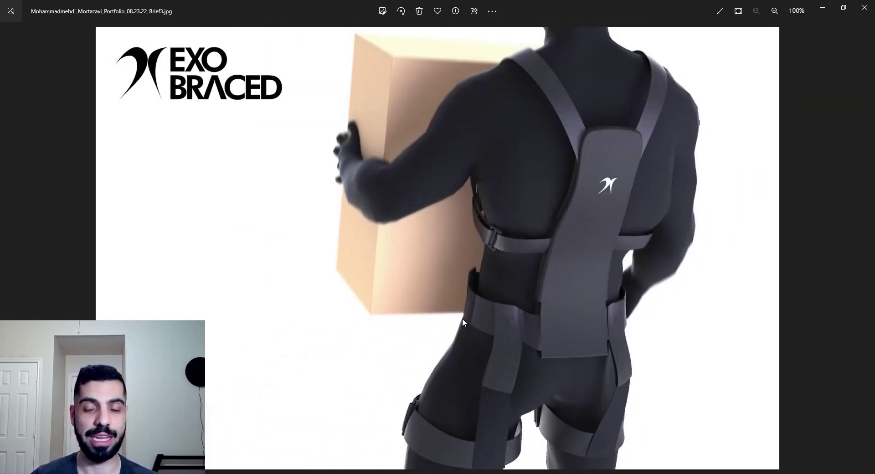
scroll(462, 321, up, 3)
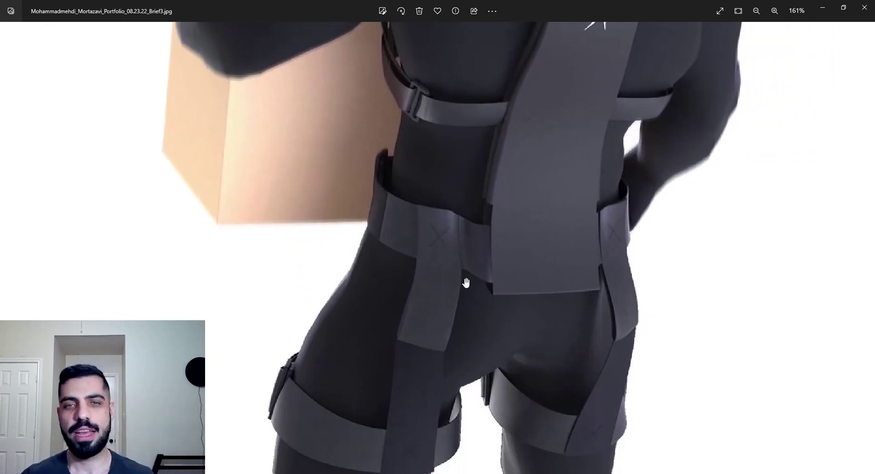
scroll(453, 262, up, 2)
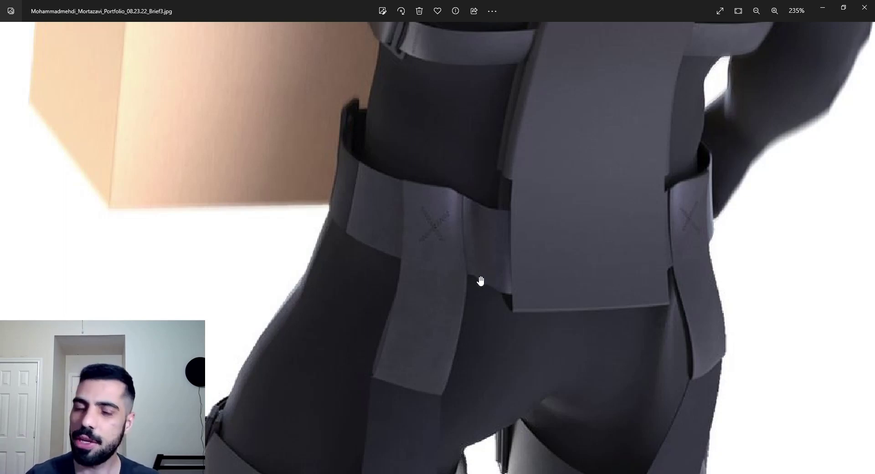
scroll(477, 278, down, 1)
scroll(477, 278, down, 1)
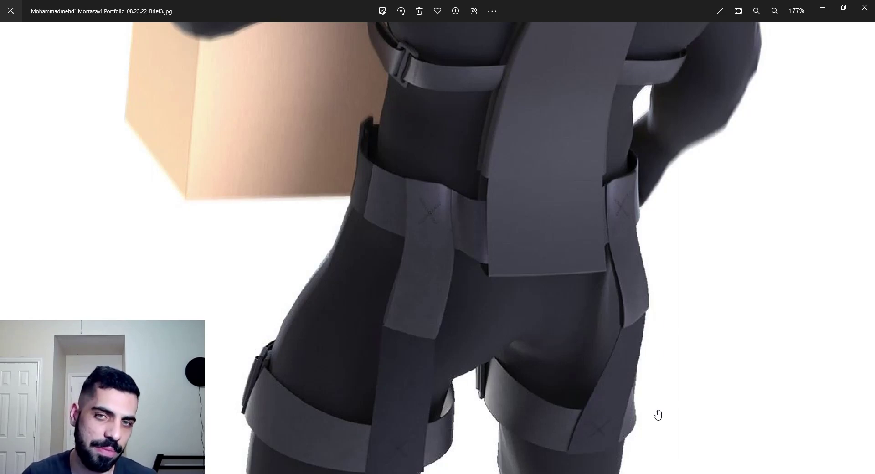
scroll(658, 415, down, 4)
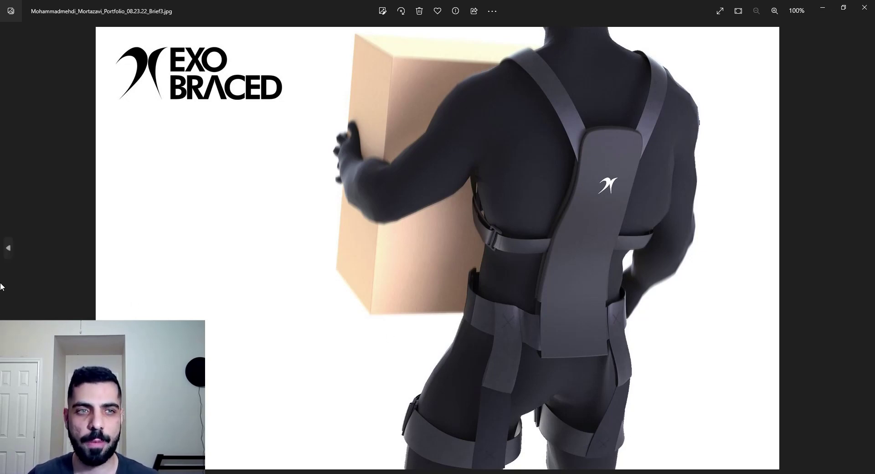
Step: Open FullModel_Keyshot11_Comp.271 copy.jpg and examine the waist belt seams and the upper straps around the carabiners
key(Right)
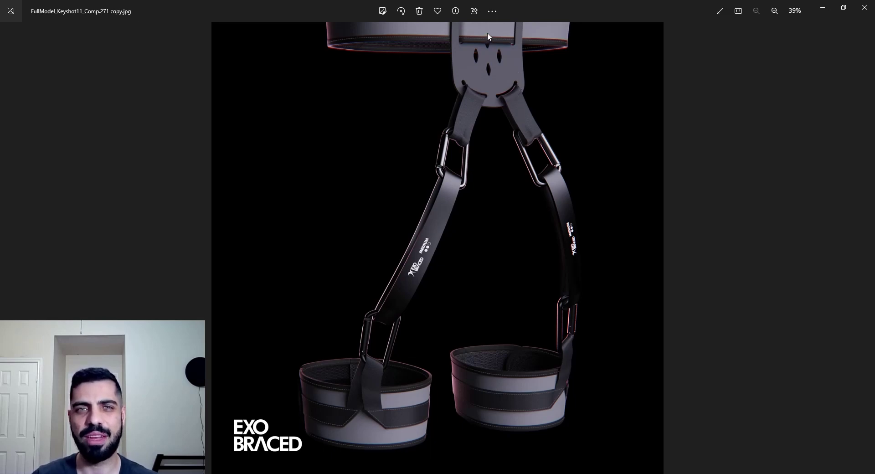
scroll(487, 32, up, 5)
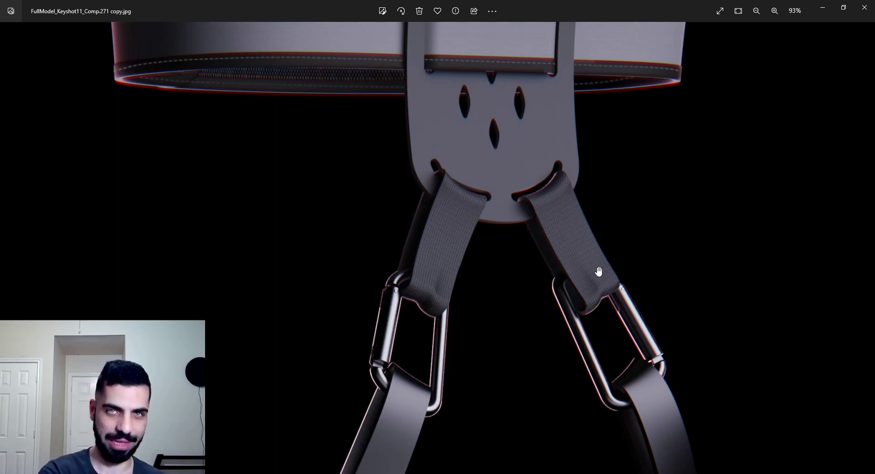
scroll(598, 271, down, 5)
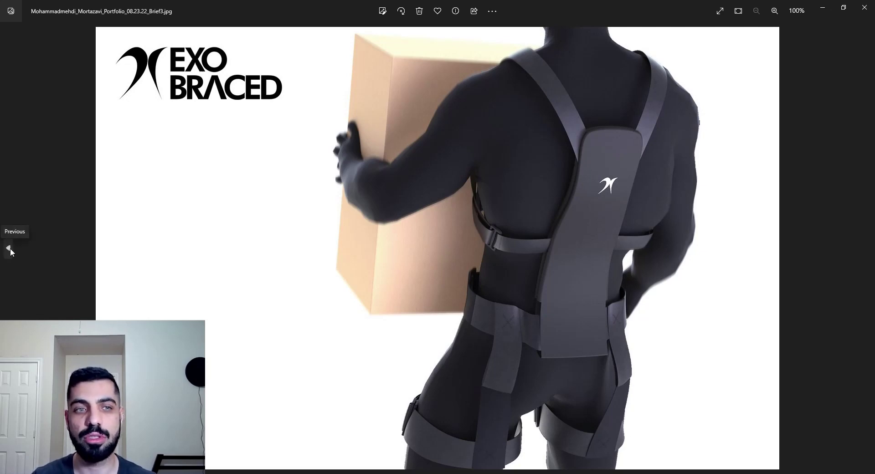
Step: Examine the dashed stitching along the trim and straps of the thigh cuffs in FullModel_Keyshot11_Comp.271 copy.jpg
click(8, 249)
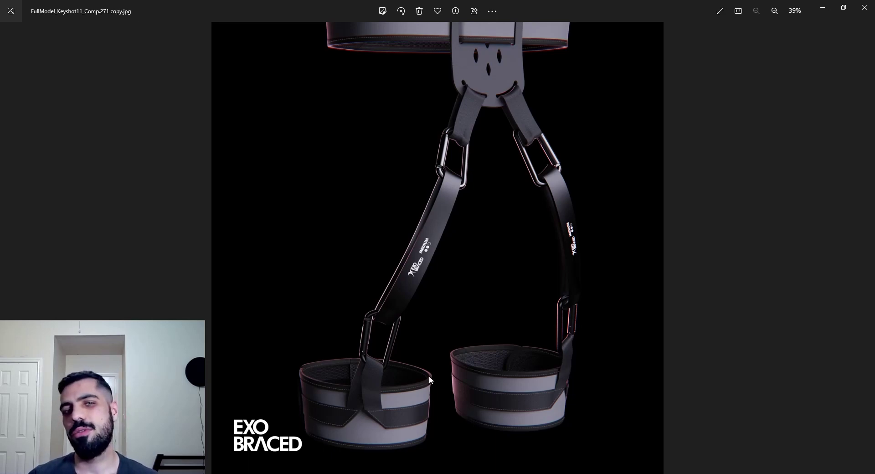
scroll(404, 419, up, 5)
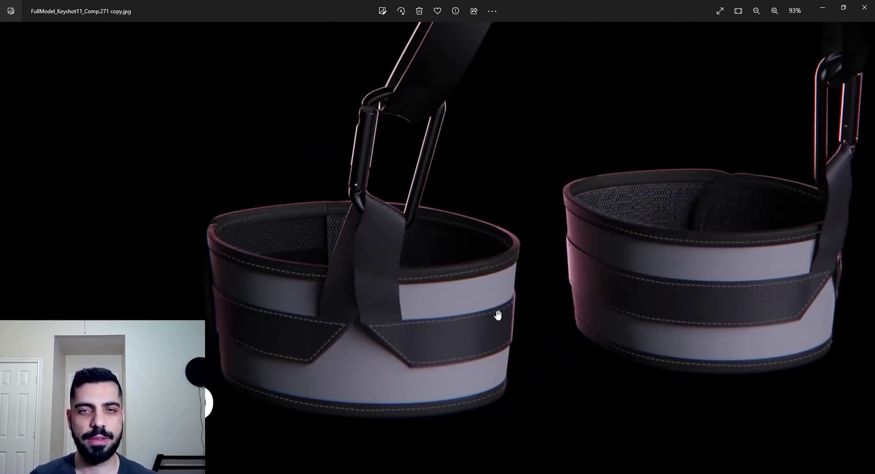
scroll(516, 309, down, 5)
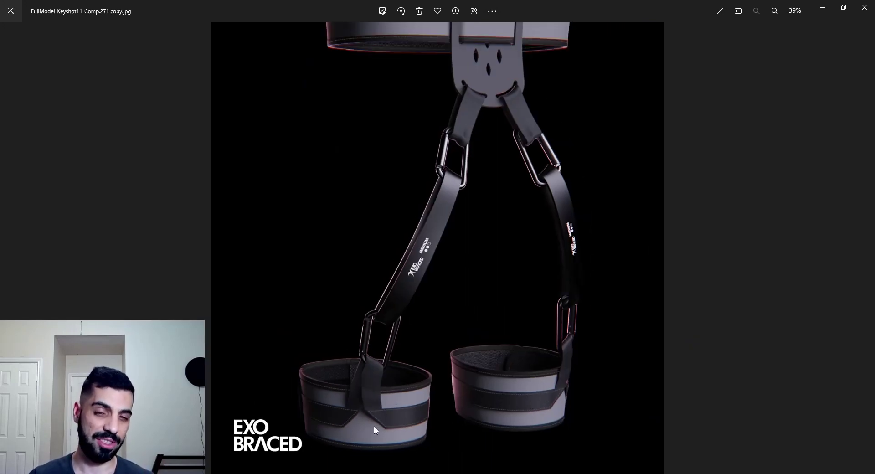
scroll(384, 430, up, 6)
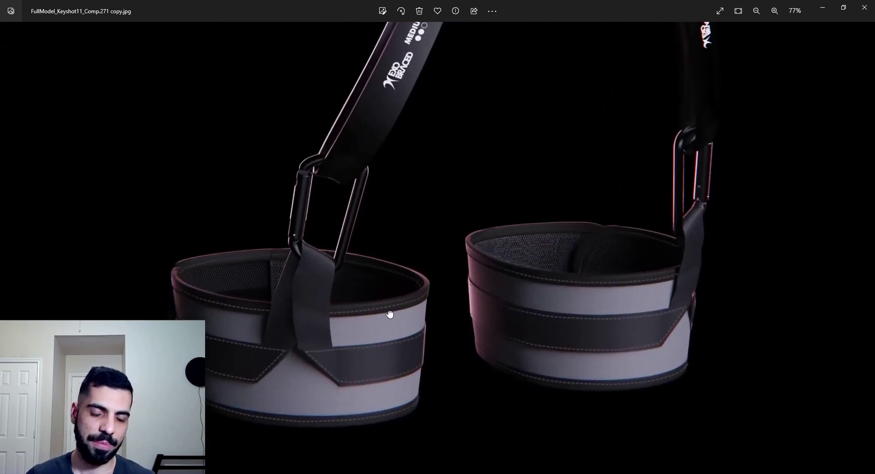
scroll(309, 391, up, 6)
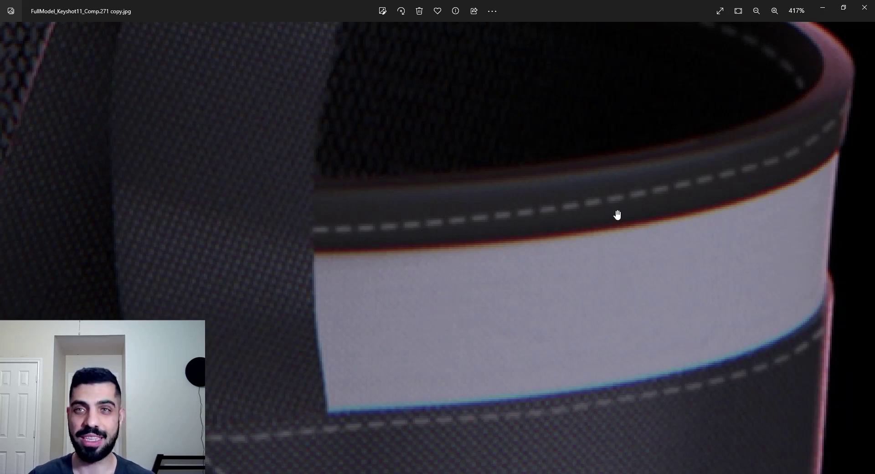
drag(618, 215, 518, 404)
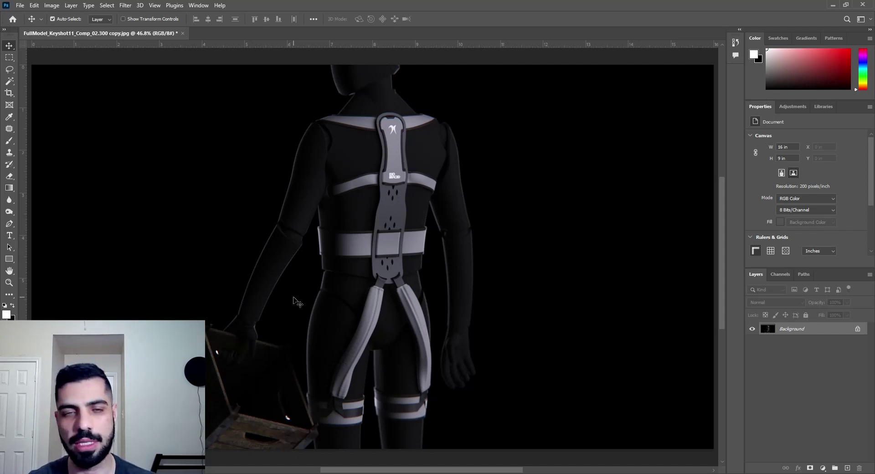
Step: Examine the waist belt and back plate at 200% in FullModel_Keyshot11_Comp_02.300 copy.jpg, ending with the whole image fitted in view
key(ctrl+plus)
key(ctrl+plus)
key(ctrl+plus)
key(ctrl+plus)
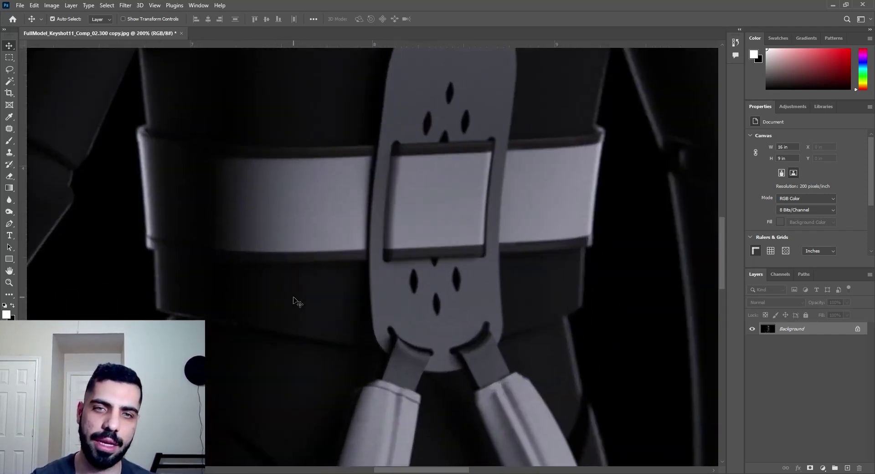
drag(297, 302, 293, 396)
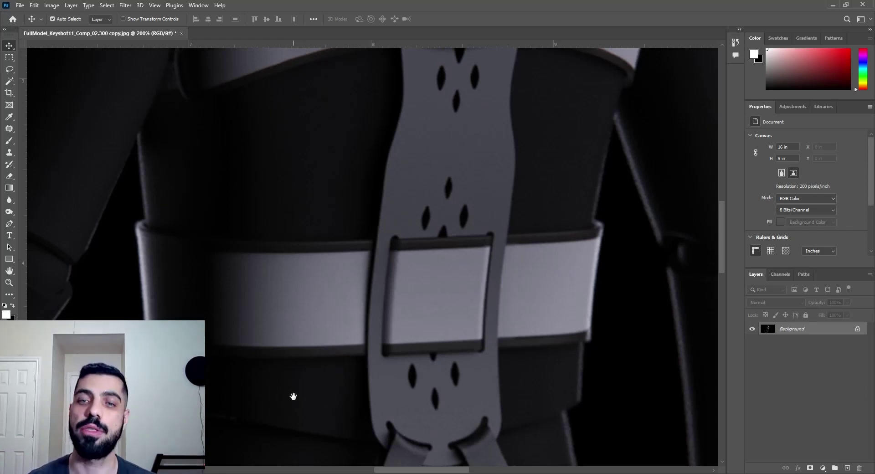
key(ctrl+0)
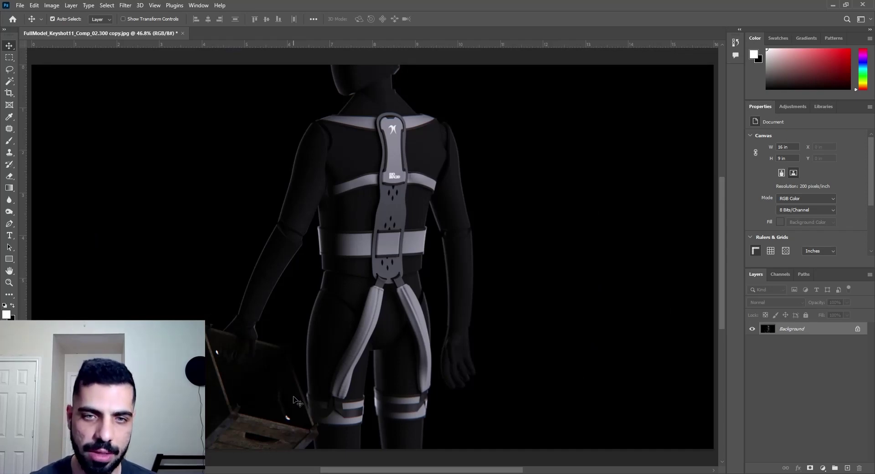
Step: Inspect the harness's chest strap, back plate, thigh cuffs and waist belt at 200% for edges that need stitching
key(ctrl+plus)
key(ctrl+plus)
key(ctrl+plus)
key(ctrl+plus)
key(ctrl+plus)
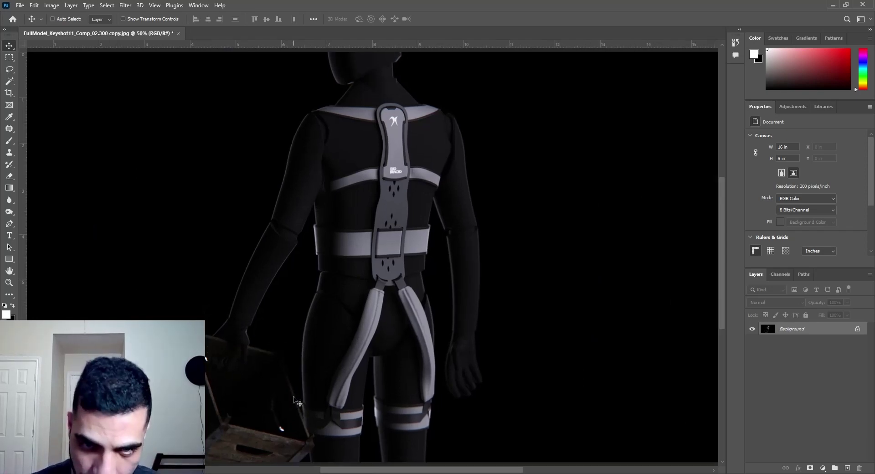
scroll(356, 413, up, 2)
alt+scroll(355, 413, down, 3)
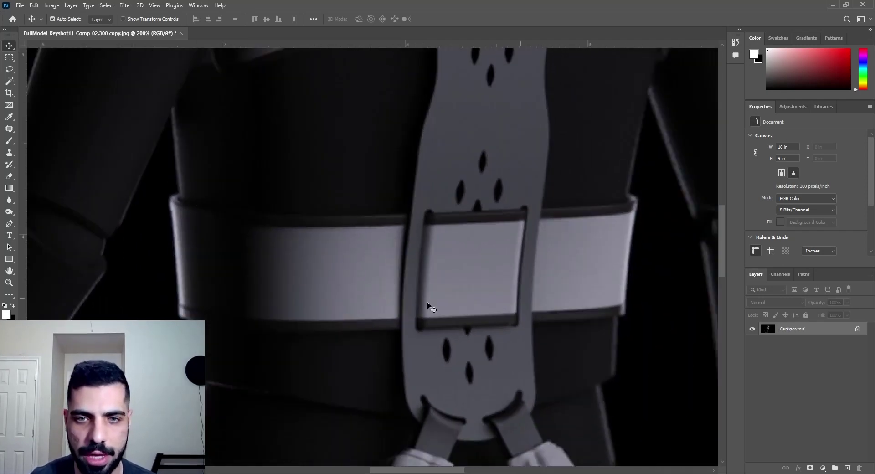
drag(471, 198, 356, 447)
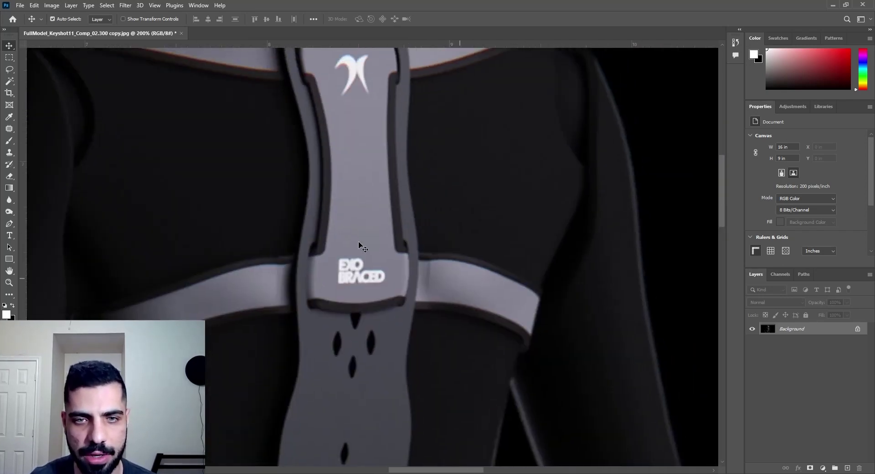
drag(372, 124, 338, 303)
drag(440, 262, 496, 187)
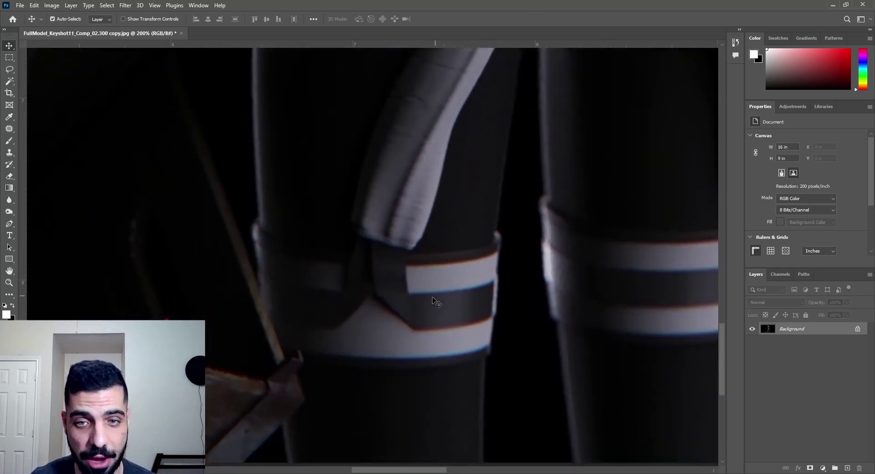
drag(384, 388, 404, 390)
drag(422, 354, 427, 353)
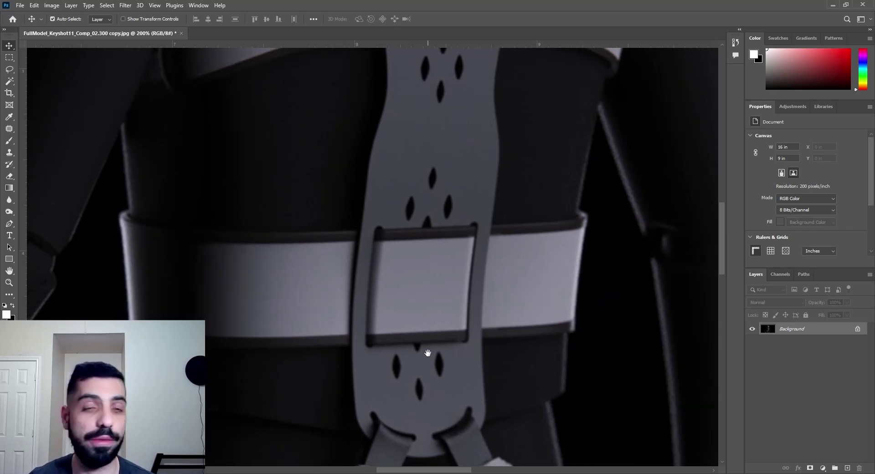
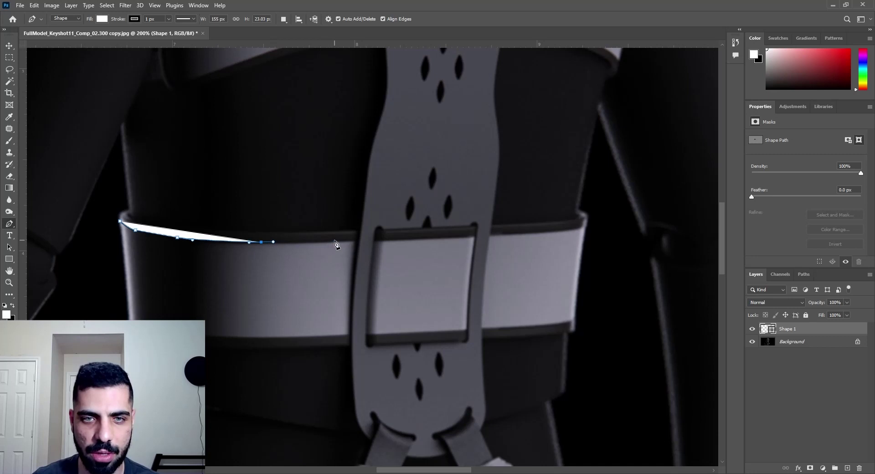
Step: Continue the Pen tool shape path along the waist belt's upper edge, across the back plate to the belt's right end, about 512 px wide overall
drag(335, 240, 401, 237)
click(380, 237)
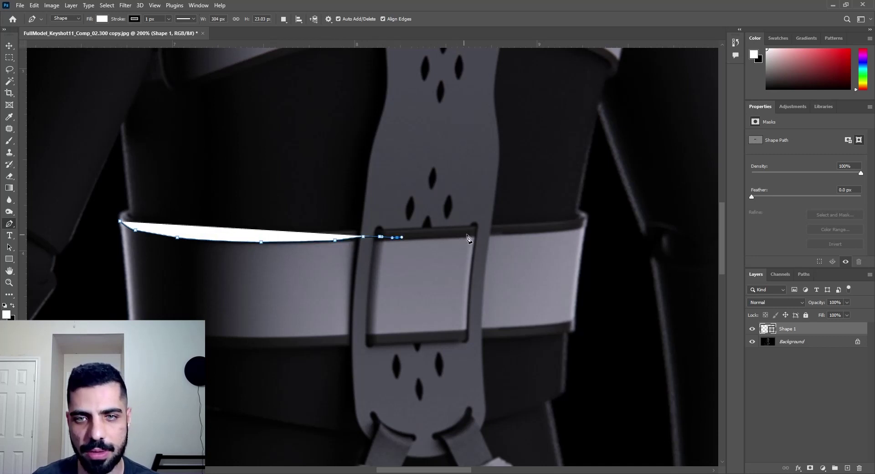
drag(467, 234, 508, 233)
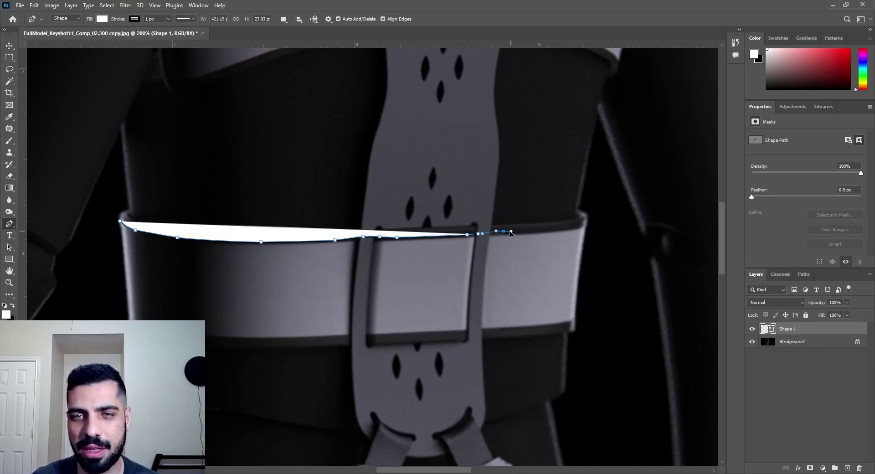
drag(555, 228, 562, 227)
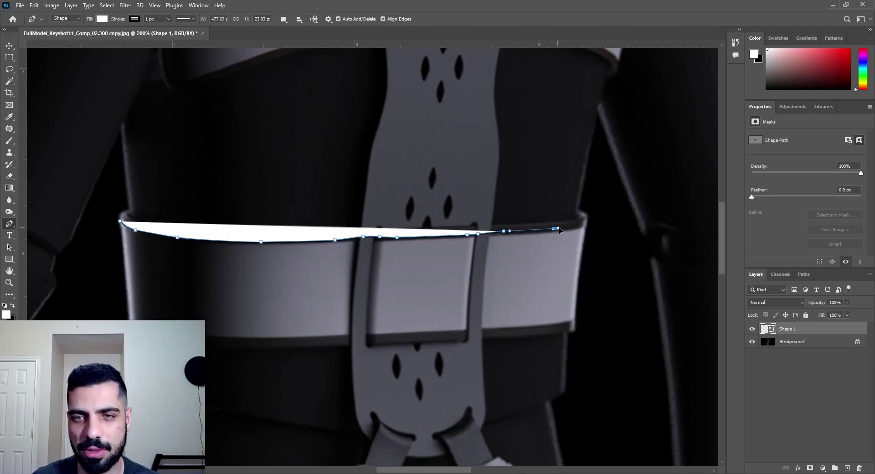
click(585, 221)
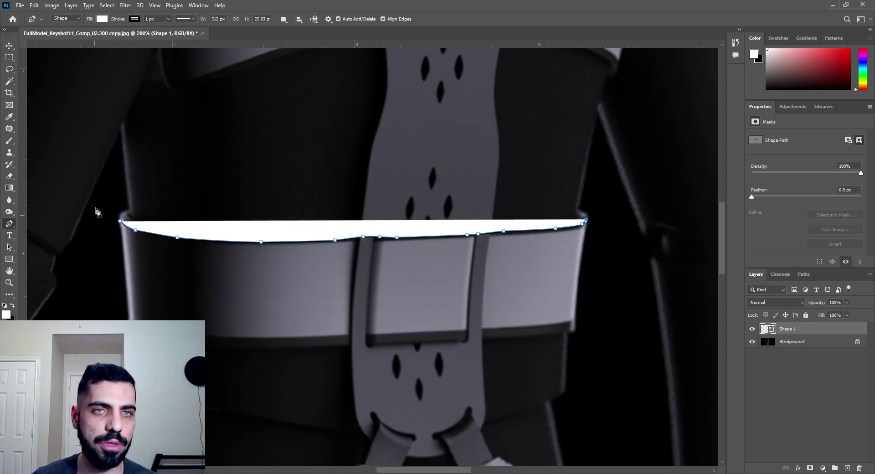
scroll(118, 83, down, 1)
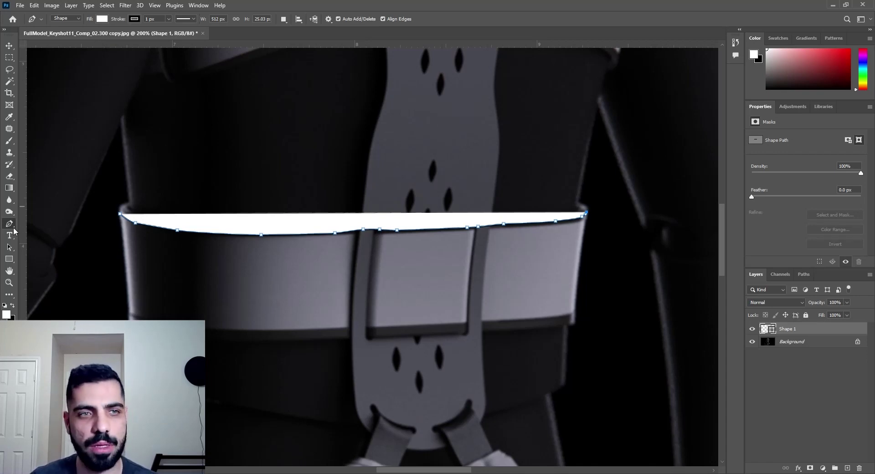
Step: Keep the waist belt path in Shape mode and remove its white fill
click(70, 18)
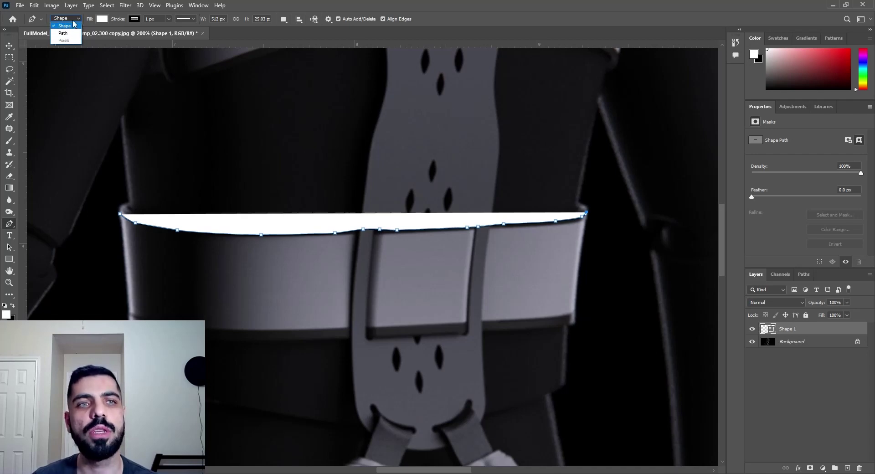
click(75, 22)
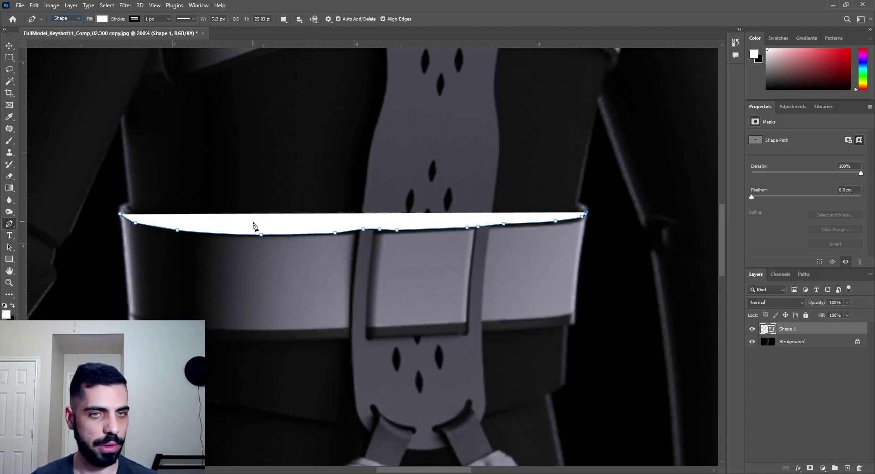
click(102, 20)
click(49, 36)
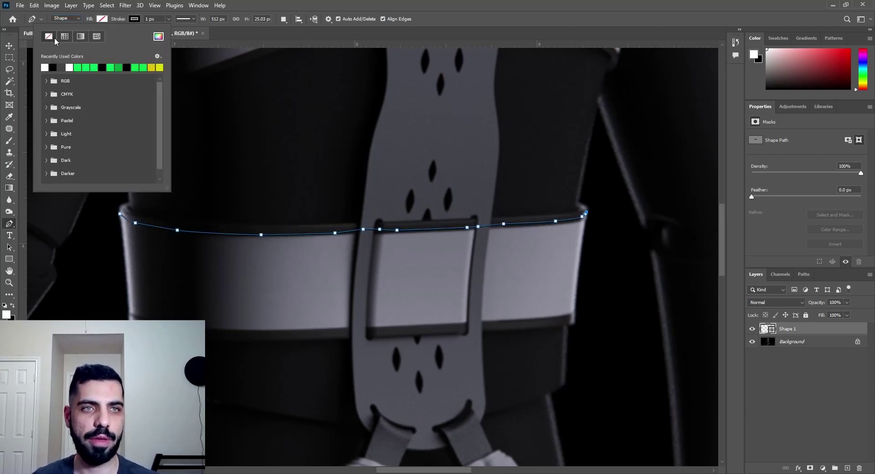
Step: Set the belt path's stroke colour to the mid-gray swatch in the Grayscale group and deselect the path
click(134, 22)
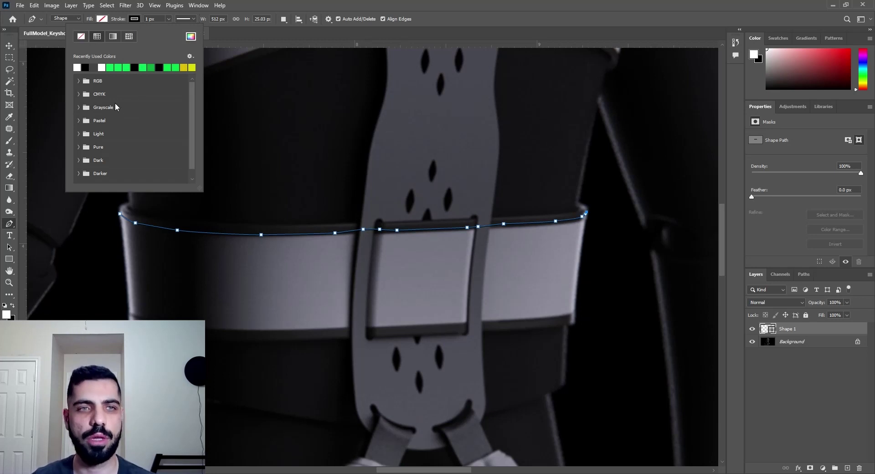
scroll(137, 91, down, 1)
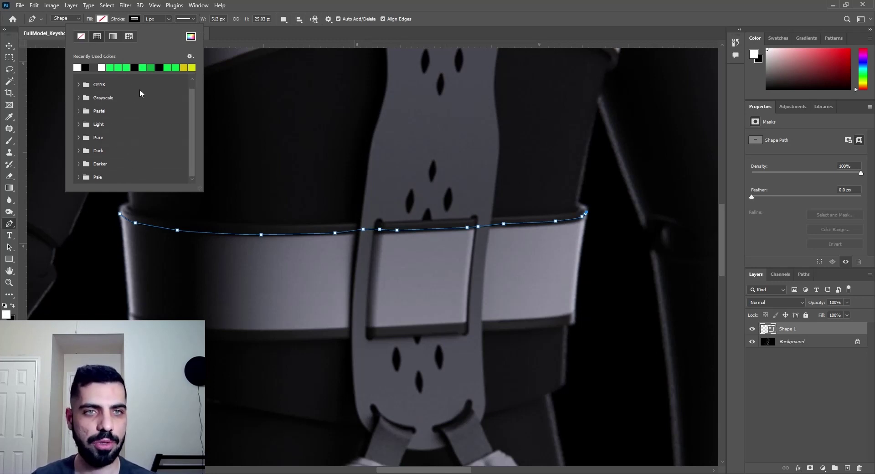
click(79, 98)
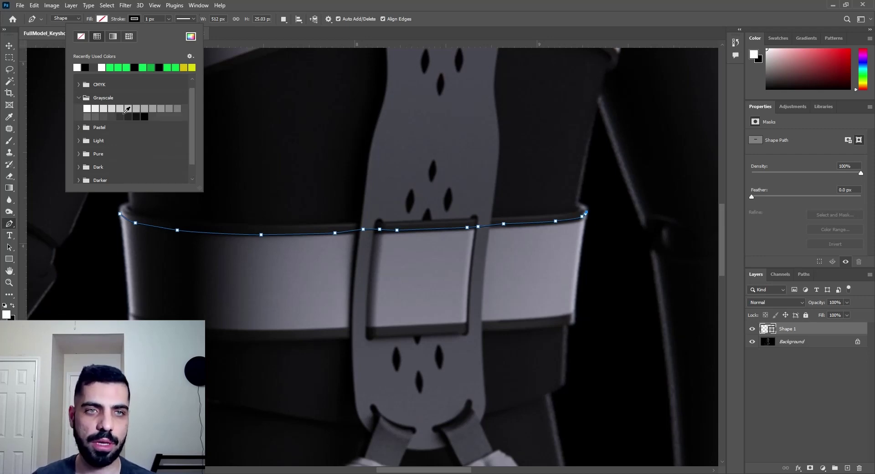
click(88, 117)
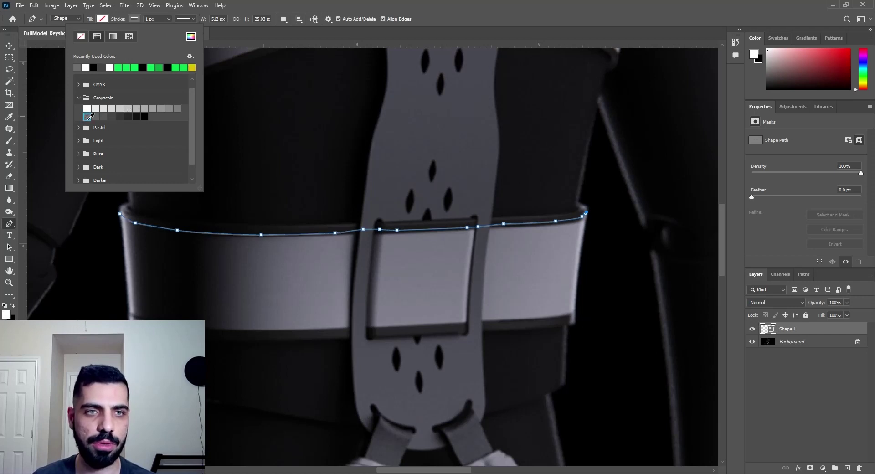
key(Return)
key(v)
click(336, 175)
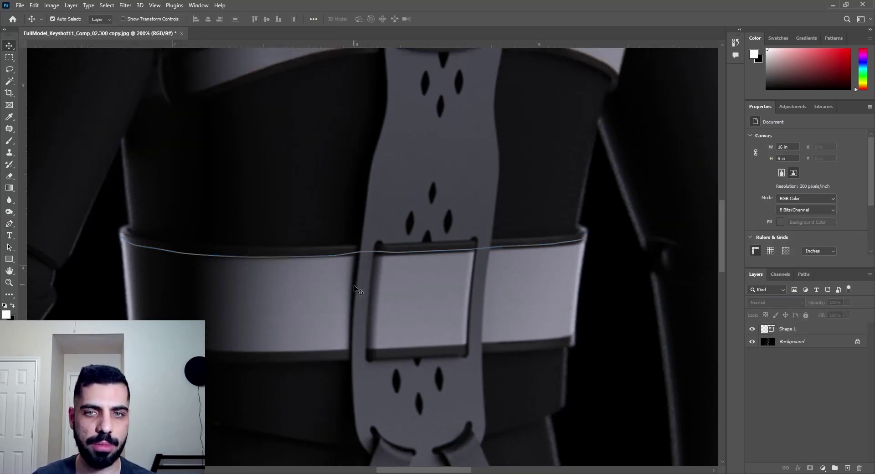
Step: Examine the thin gray line on the waist belt with the Path Selection tool, deselected, in whole-image, 100% and 200% views
click(10, 247)
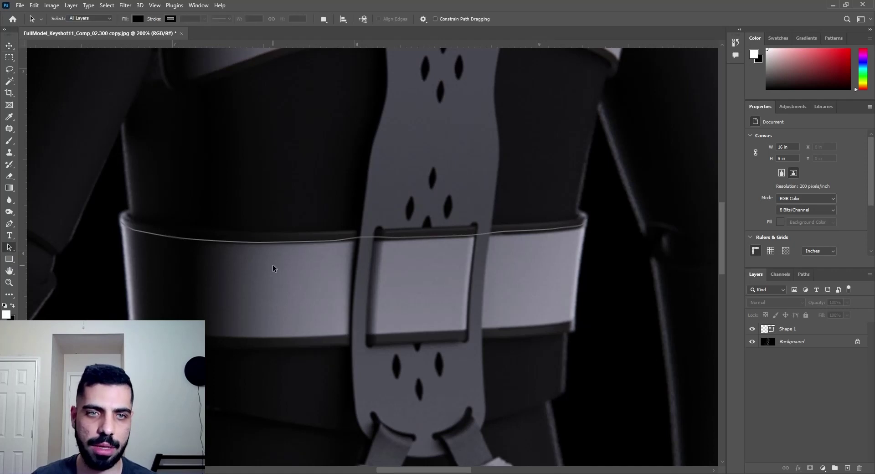
click(244, 226)
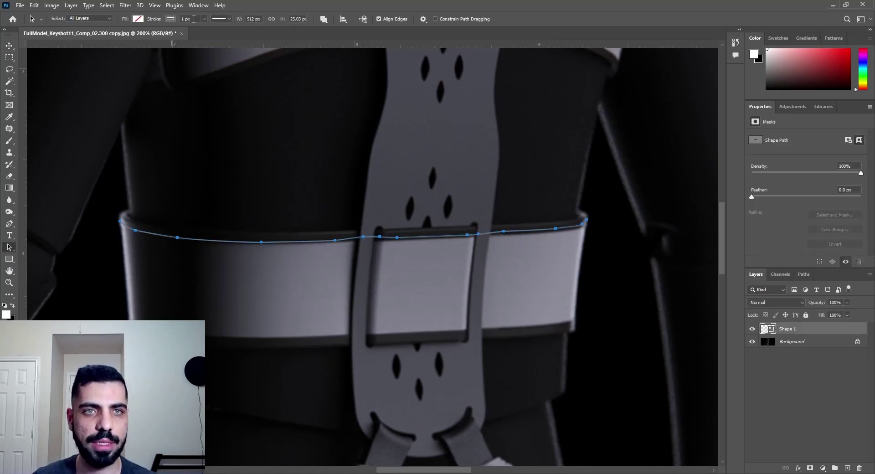
click(374, 301)
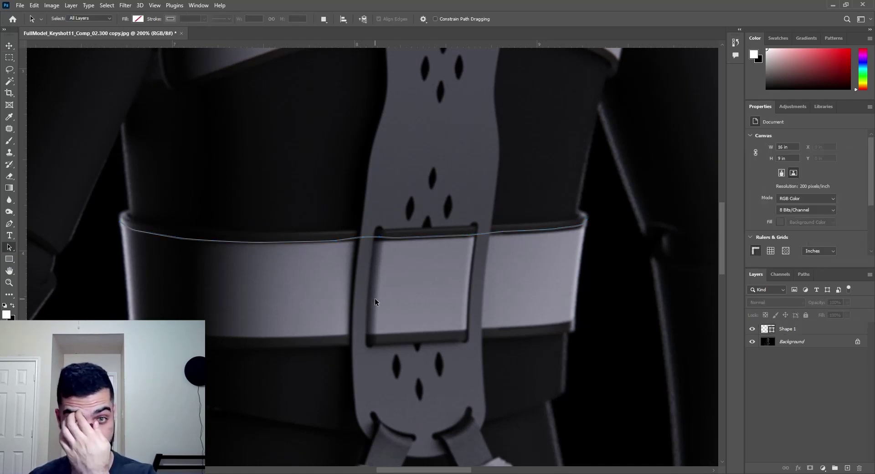
key(ctrl+0)
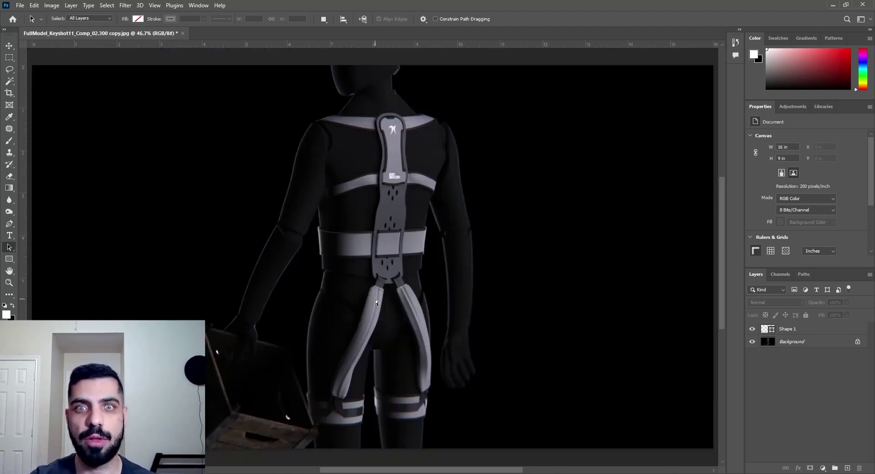
key(ctrl+plus)
key(ctrl+plus)
key(ctrl+plus)
key(ctrl+plus)
alt+scroll(375, 300, down, 3)
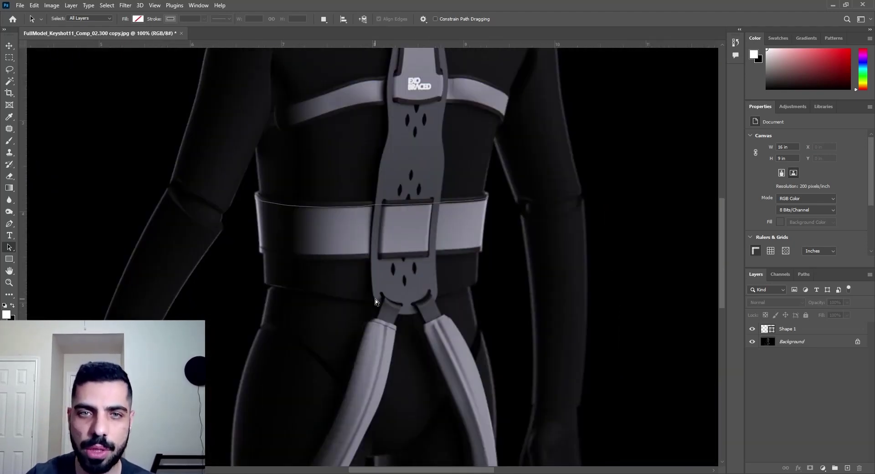
alt+scroll(375, 300, up, 4)
scroll(372, 298, up, 3)
Step: Select the belt line, set its stroke width to 1.5 px and deselect it
click(328, 218)
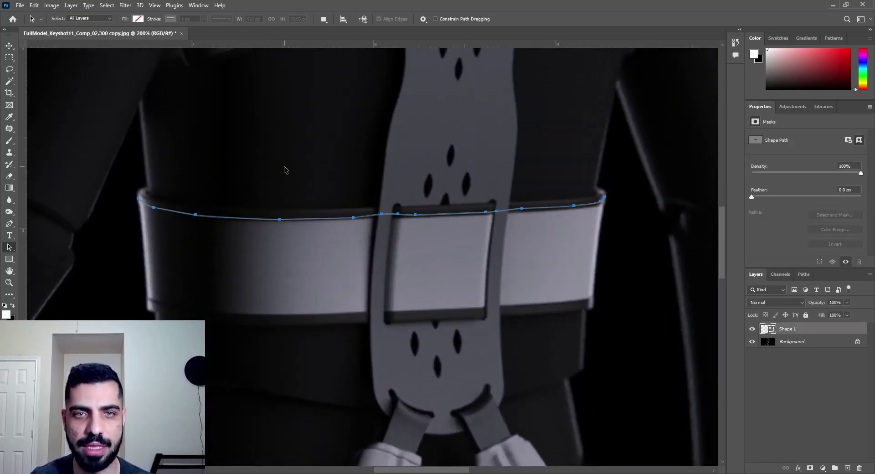
click(194, 19)
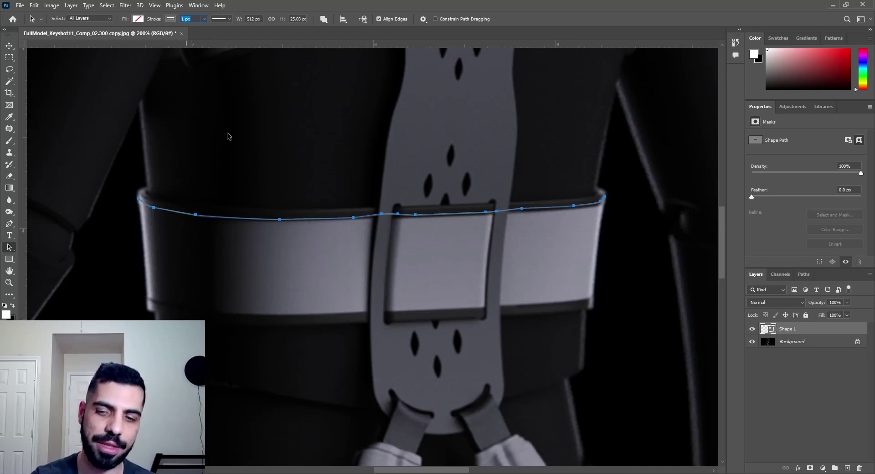
text(1)
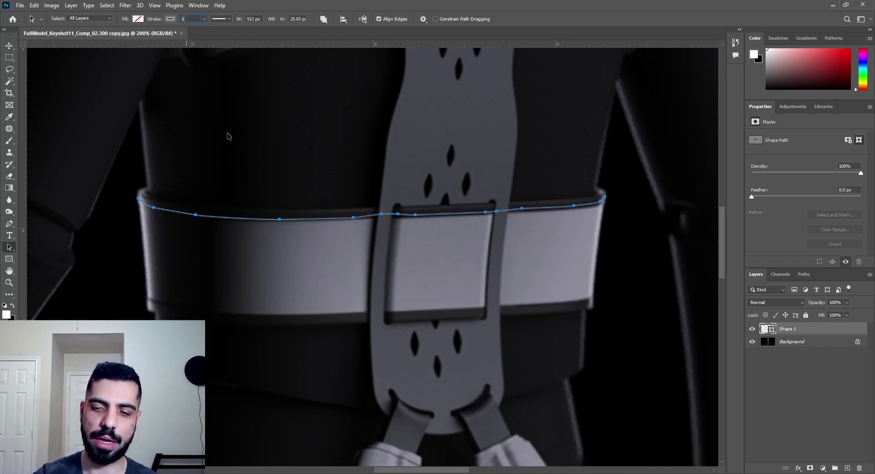
key(Return)
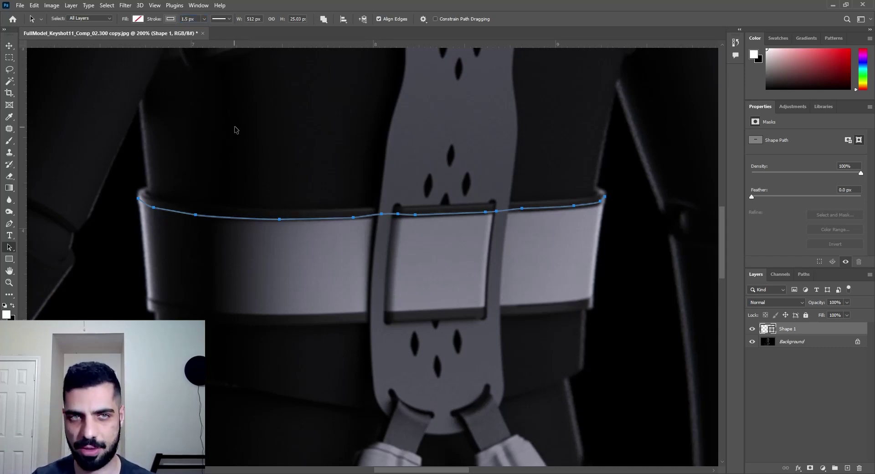
click(491, 263)
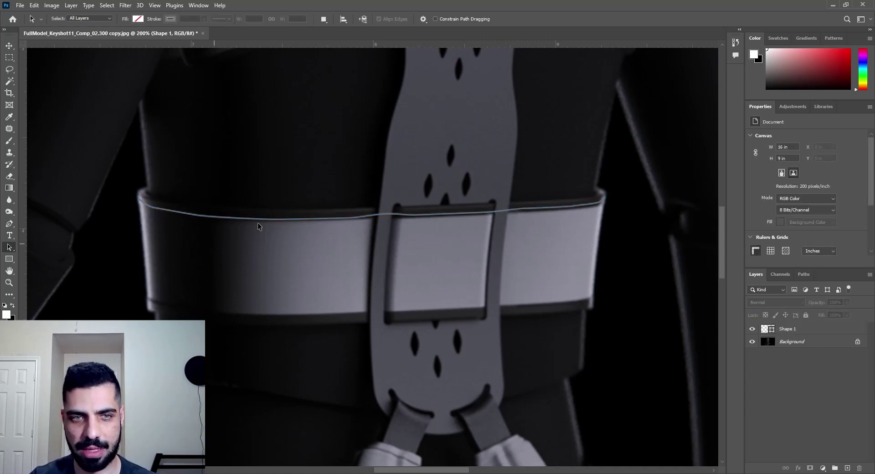
Step: Try the short-dash stroke preset with dash 2 and gap 1 on the belt line
click(274, 217)
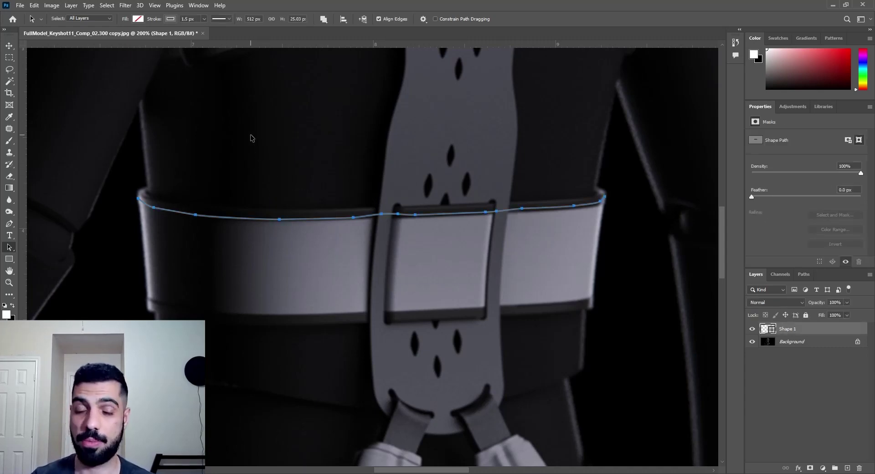
click(227, 19)
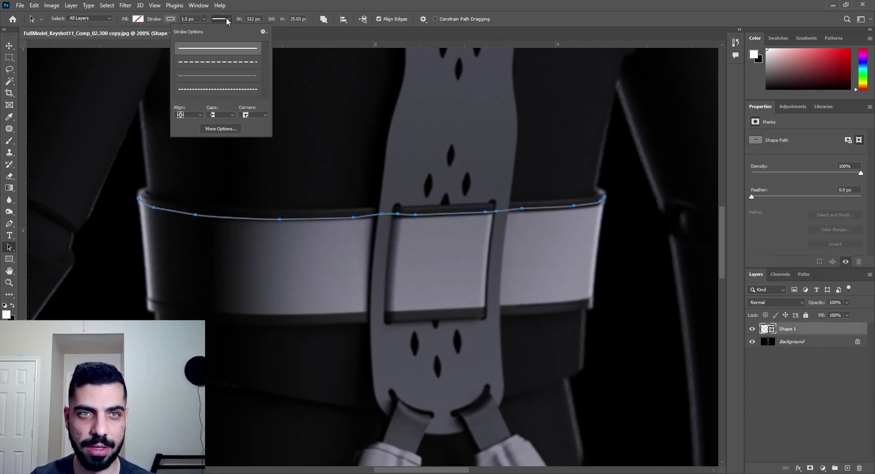
click(215, 89)
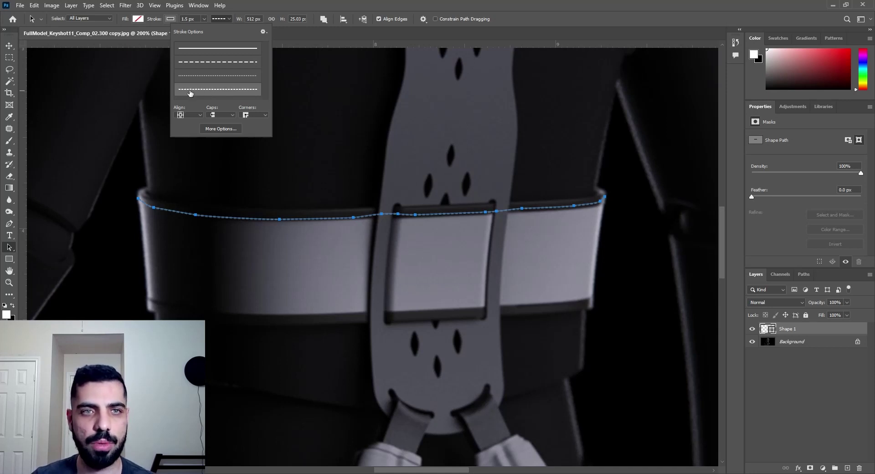
click(221, 129)
mouse_move(402, 121)
mouse_down()
mouse_move(302, 90)
mouse_move(318, 68)
mouse_up()
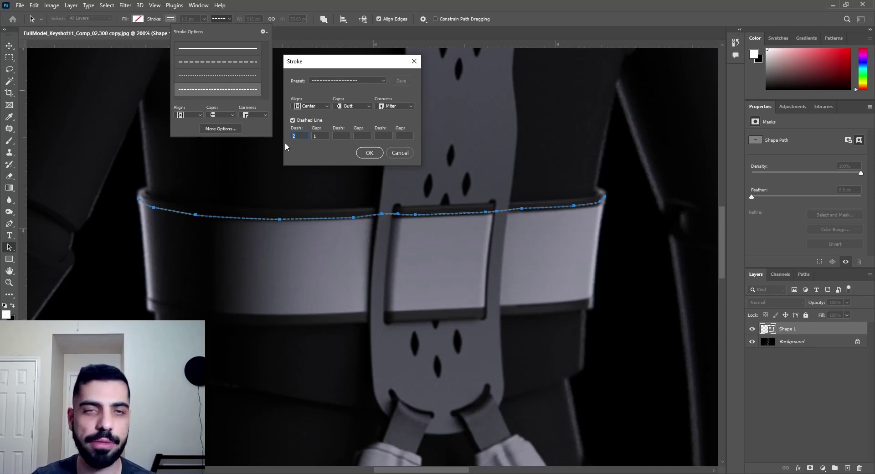
key(Return)
click(326, 181)
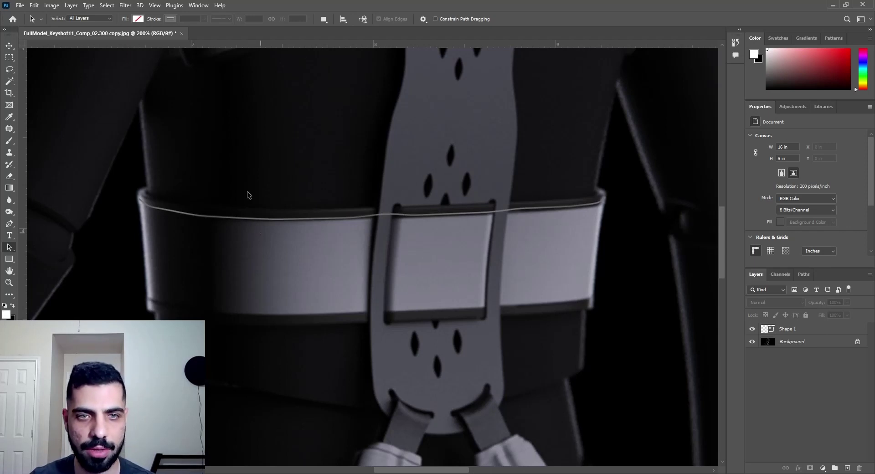
Step: Apply the short-dash stroke preset to the belt line and check its dash and gap values without changing them
click(247, 218)
click(221, 19)
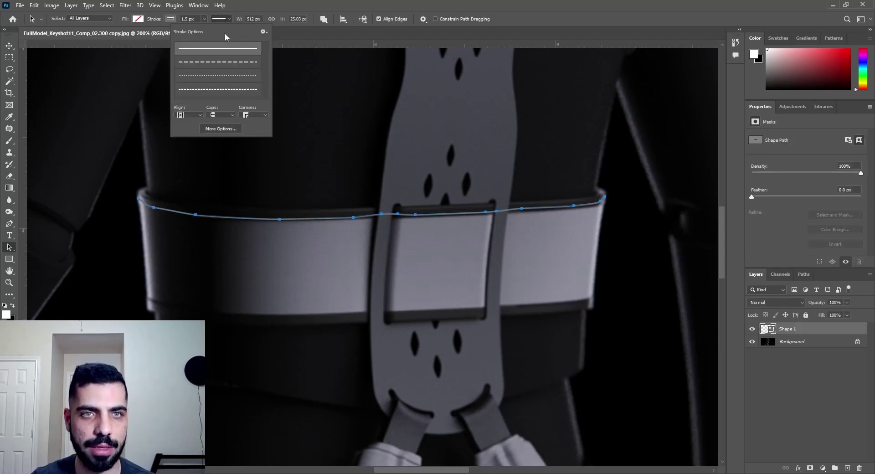
click(222, 90)
click(221, 128)
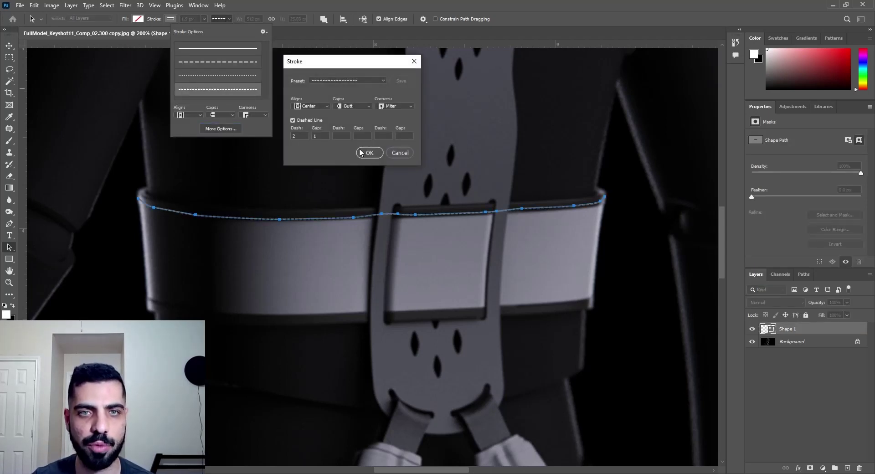
click(392, 153)
Step: Try the longer-dash stroke preset with dash 4 and gap 2, and return the belt line to the short-dash preset
click(221, 62)
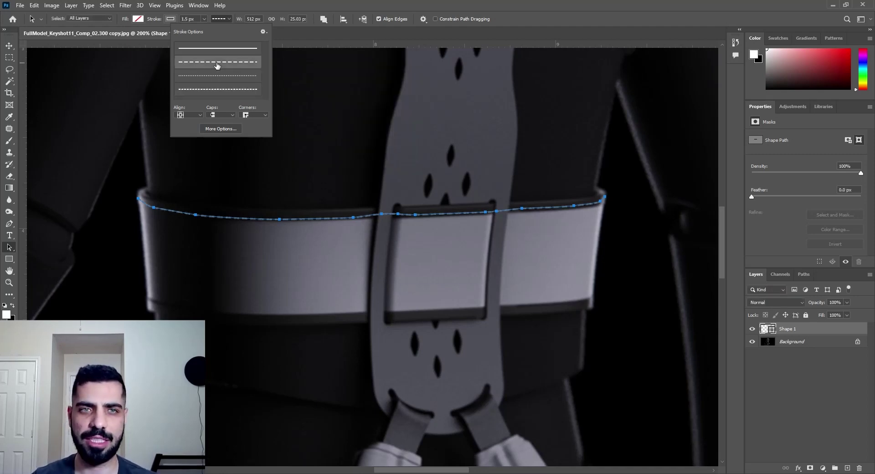
click(221, 128)
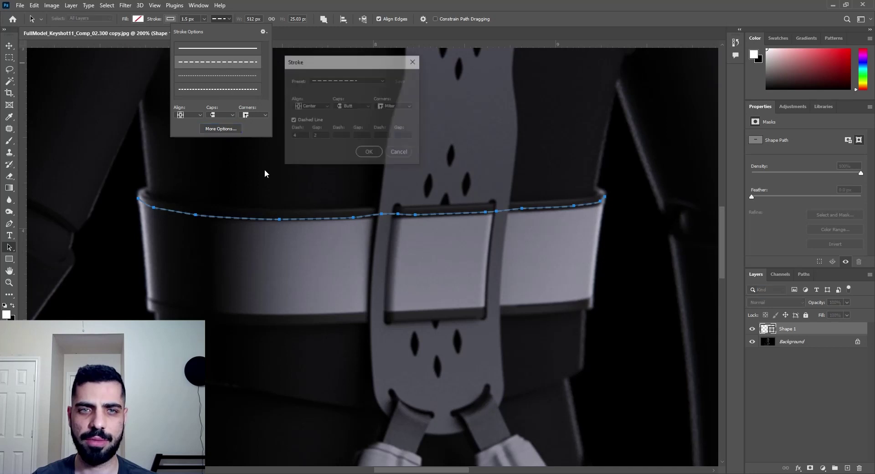
click(397, 150)
click(247, 93)
click(384, 158)
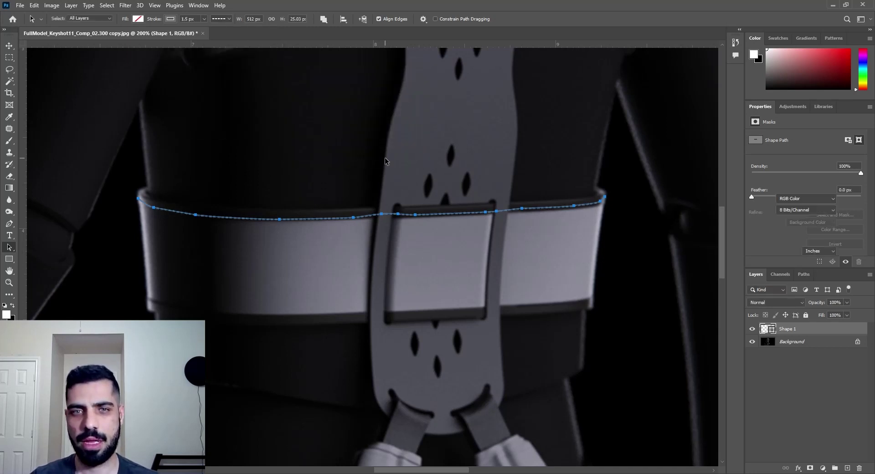
Step: Smooth the stitch line where it meets the back plate's left edge by repositioning anchor points with the Direct Selection tool at 300%
click(382, 230)
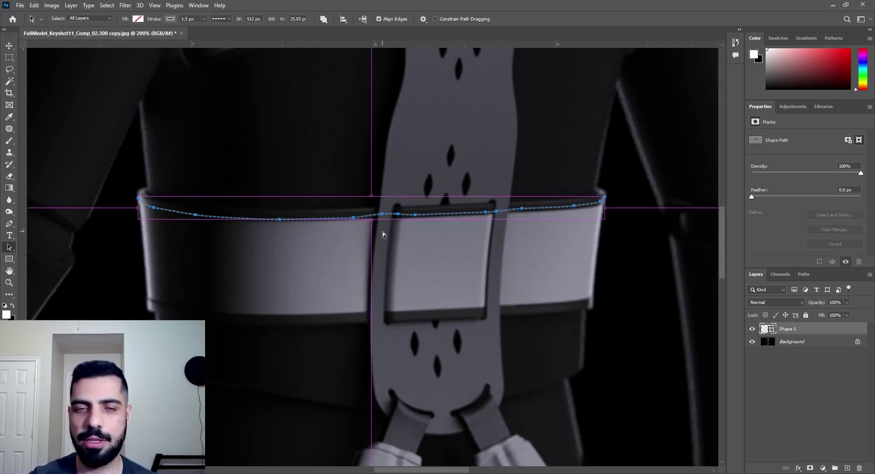
key(ctrl+plus)
drag(381, 230, 439, 232)
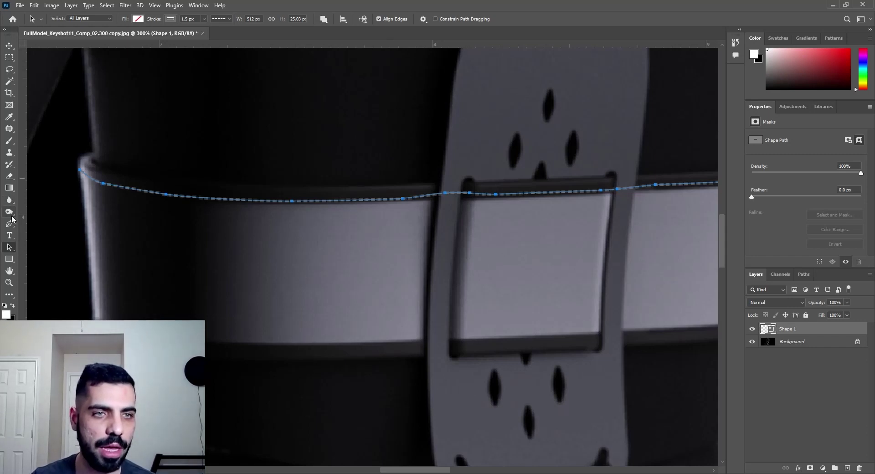
right_click(10, 248)
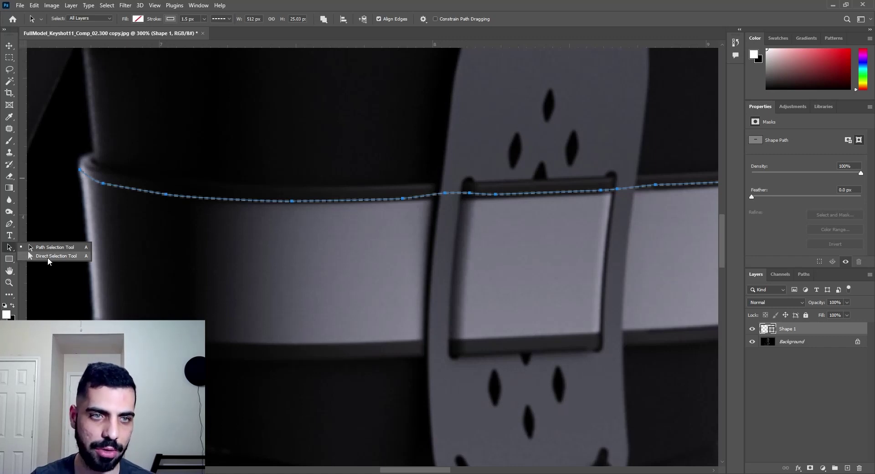
click(47, 256)
click(445, 194)
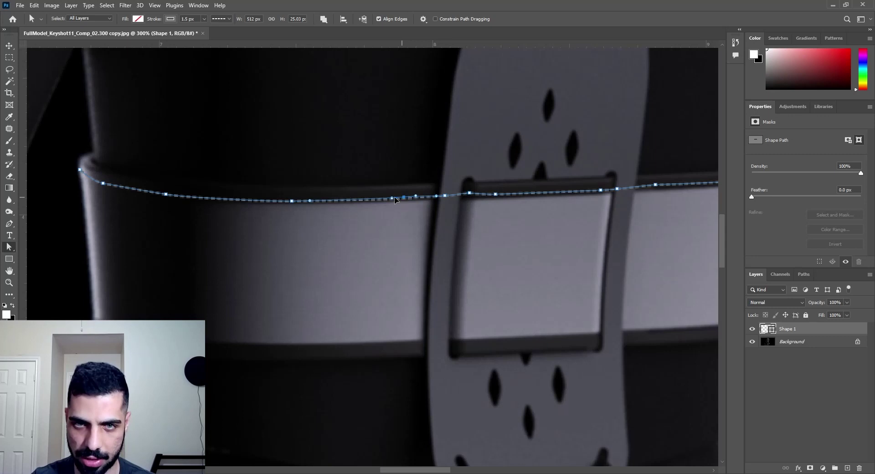
Step: Smooth the stitch line along the belt's left portion by repositioning its anchor points and curve handles
click(291, 199)
drag(292, 201, 291, 199)
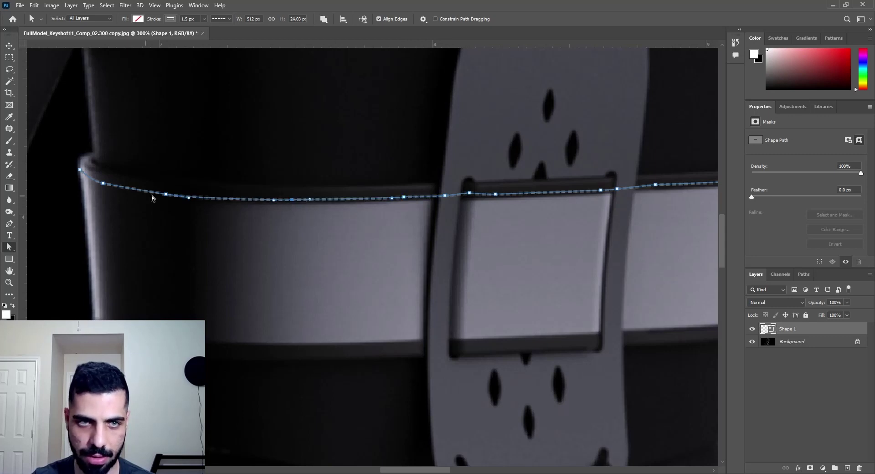
click(166, 195)
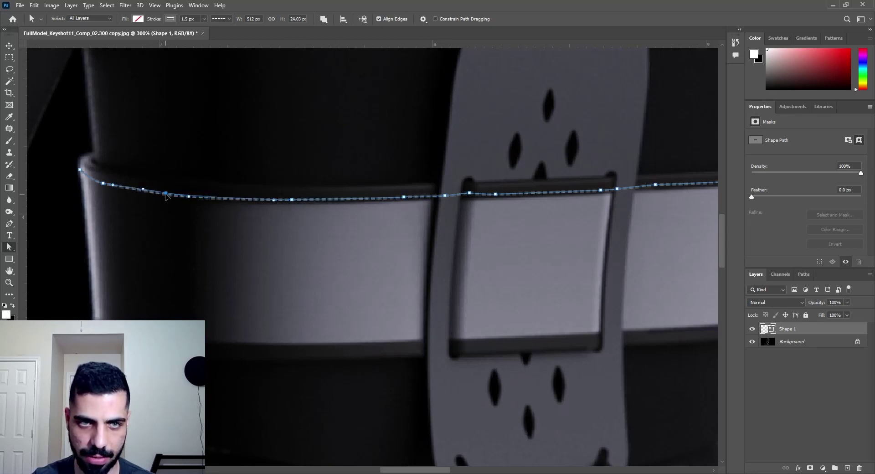
drag(189, 197, 194, 199)
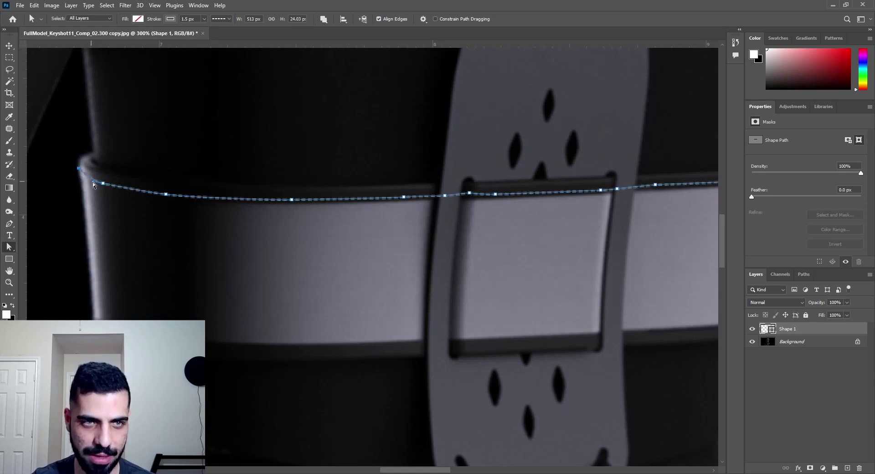
drag(92, 181, 91, 180)
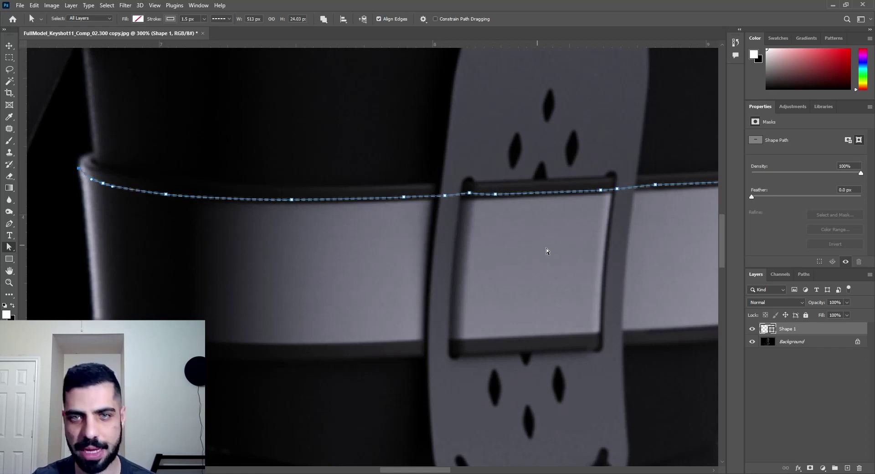
Step: Extend the stitch line's right end anchor out to the belt's right edge and deselect the path
drag(547, 251, 189, 266)
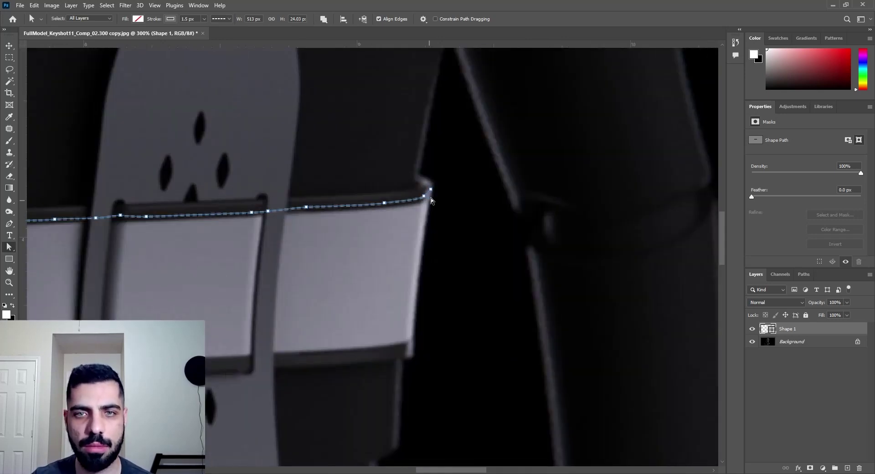
drag(431, 191, 433, 186)
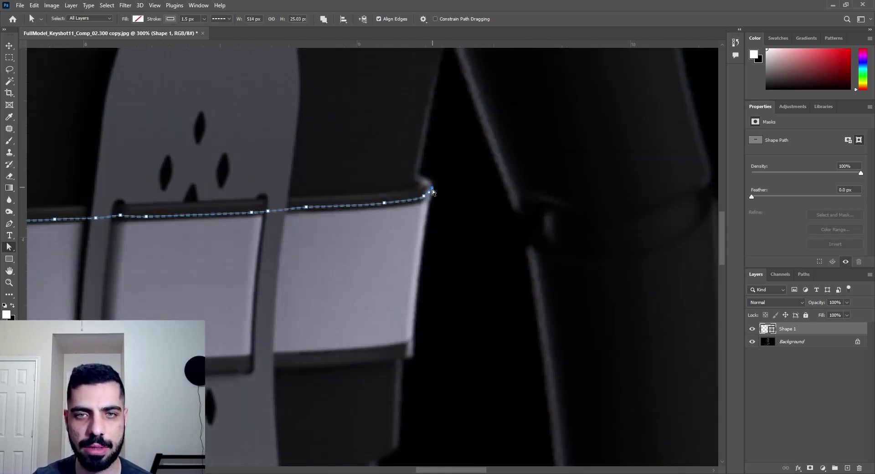
click(322, 256)
drag(322, 256, 405, 277)
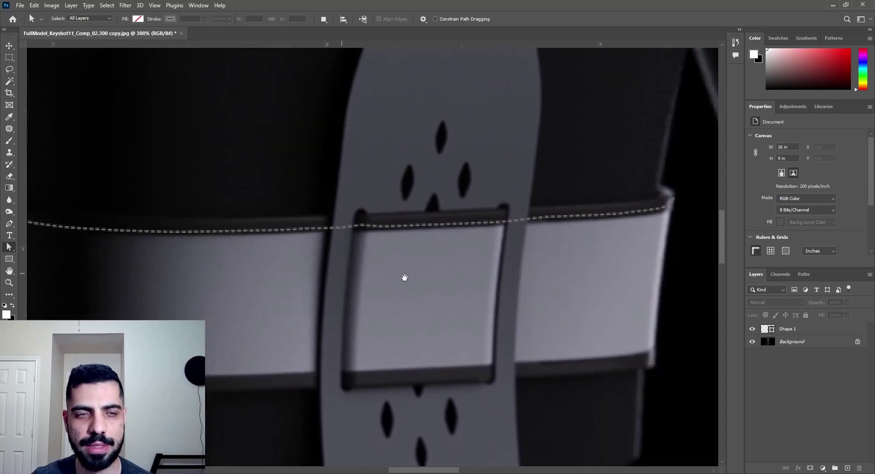
alt+scroll(404, 277, down, 1)
alt+scroll(397, 278, down, 1)
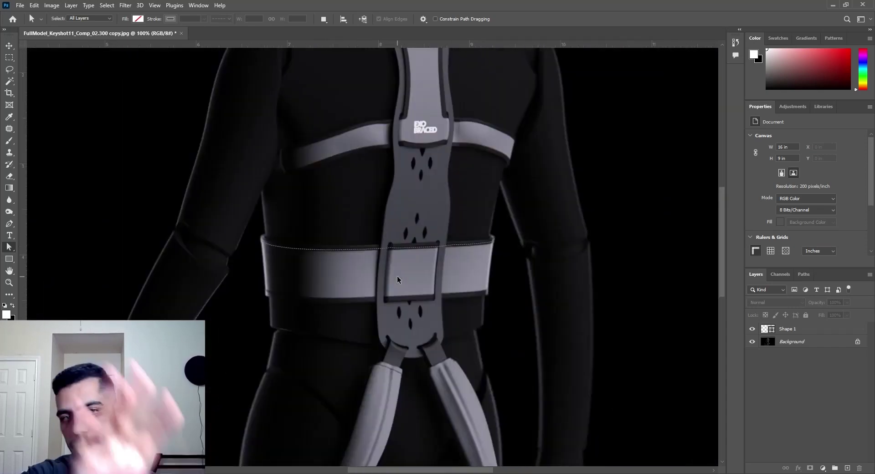
alt+scroll(398, 279, up, 1)
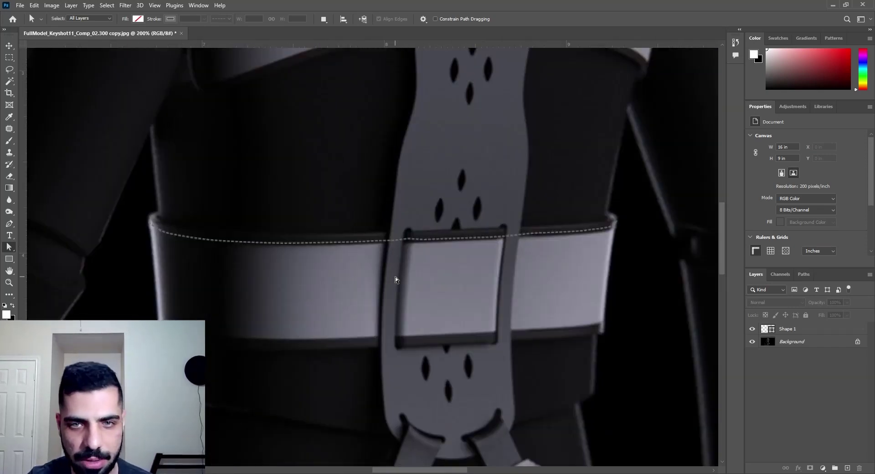
Step: Recolor the stitch line's stroke with a darker gray from the Grayscale swatches
click(7, 249)
click(238, 240)
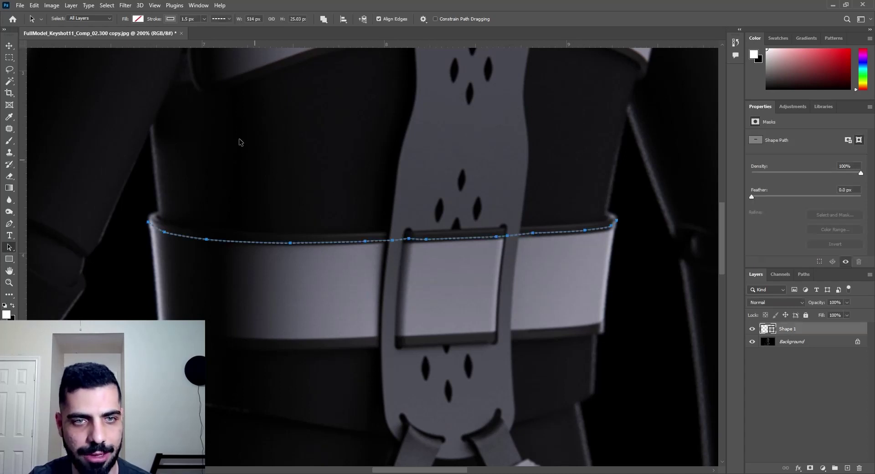
click(169, 19)
click(115, 107)
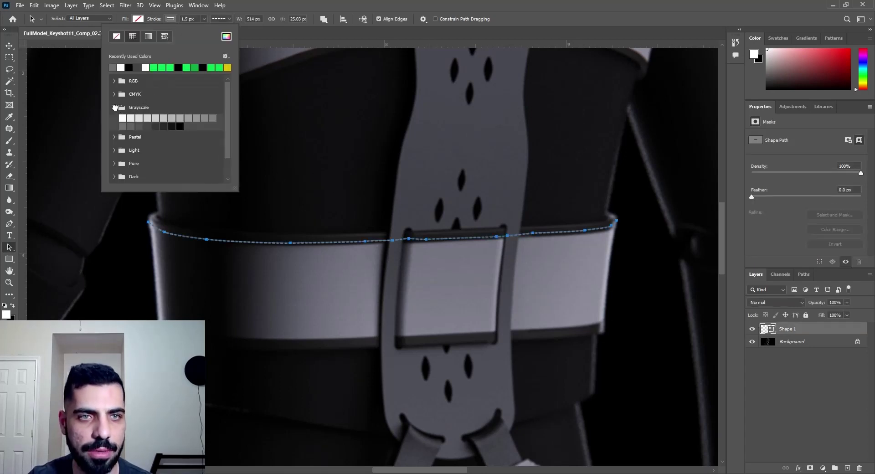
click(137, 122)
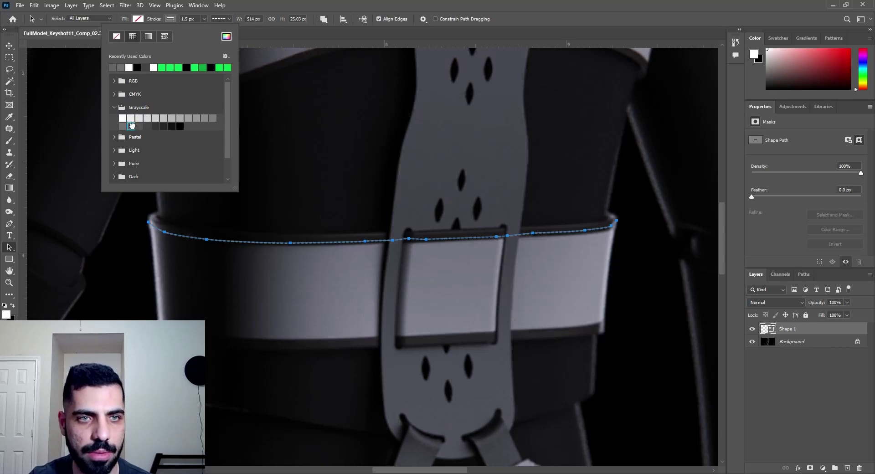
click(161, 241)
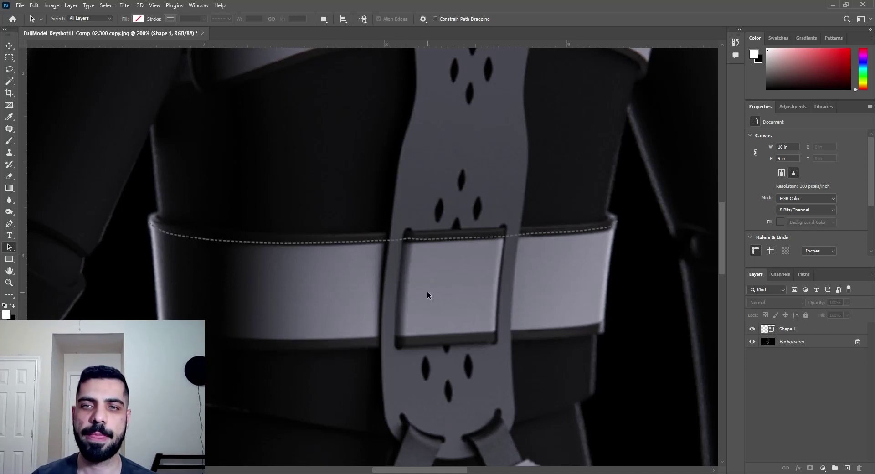
Step: Rasterize the Shape 1 layer to turn the stitch line into editable pixels
click(789, 330)
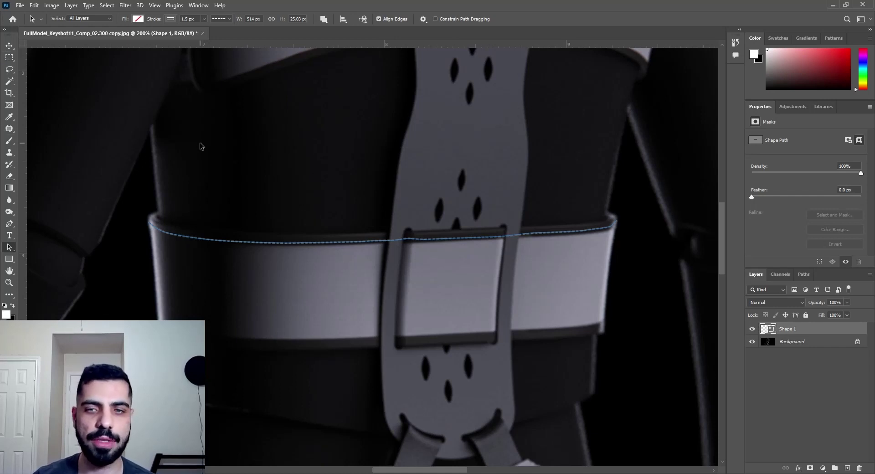
key(ctrl)
key(ctrl+minus)
click(447, 274)
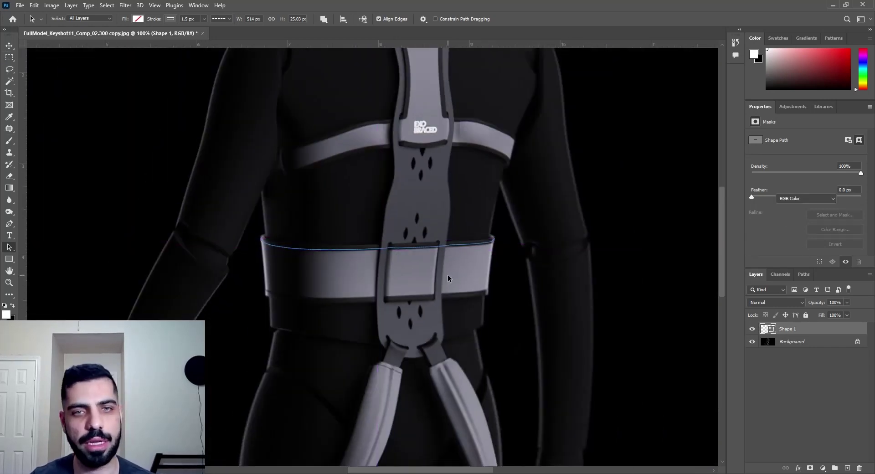
drag(450, 287, 469, 269)
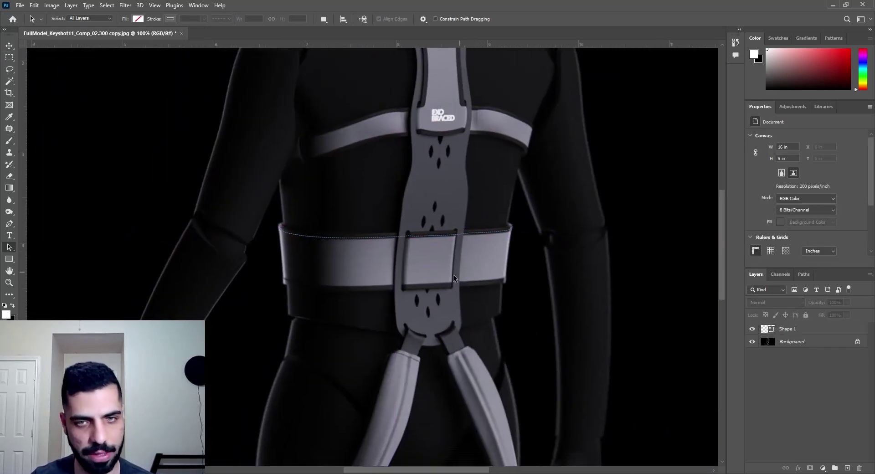
click(798, 334)
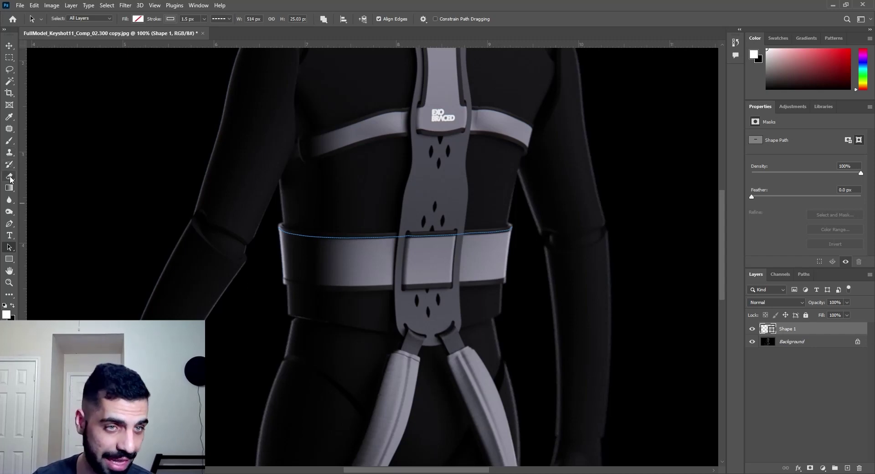
click(9, 142)
click(389, 303)
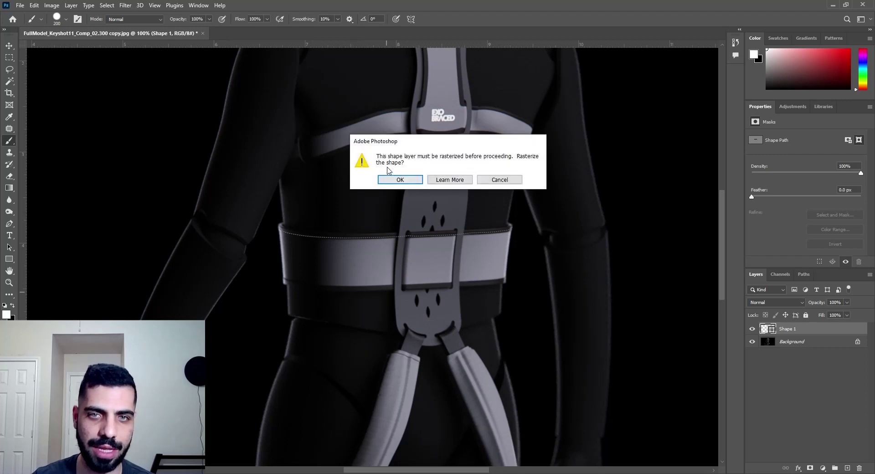
click(413, 179)
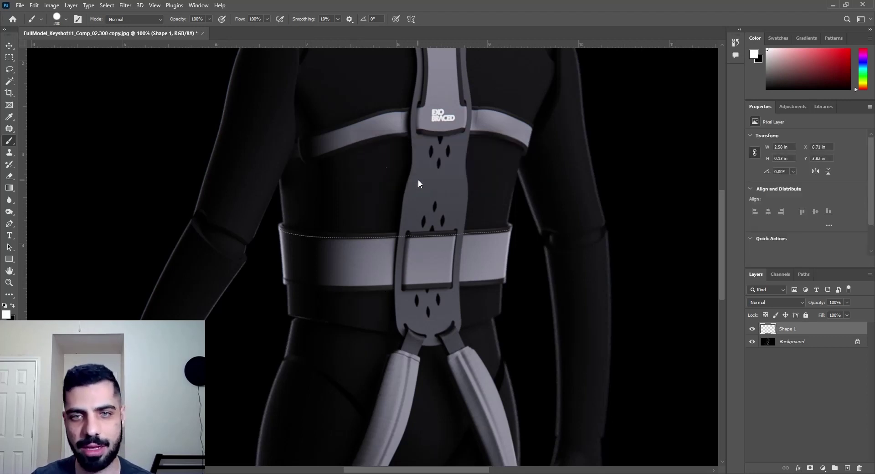
Step: Try moving the rasterized stitch line down off the belt with Free Transform, and undo the move
click(12, 45)
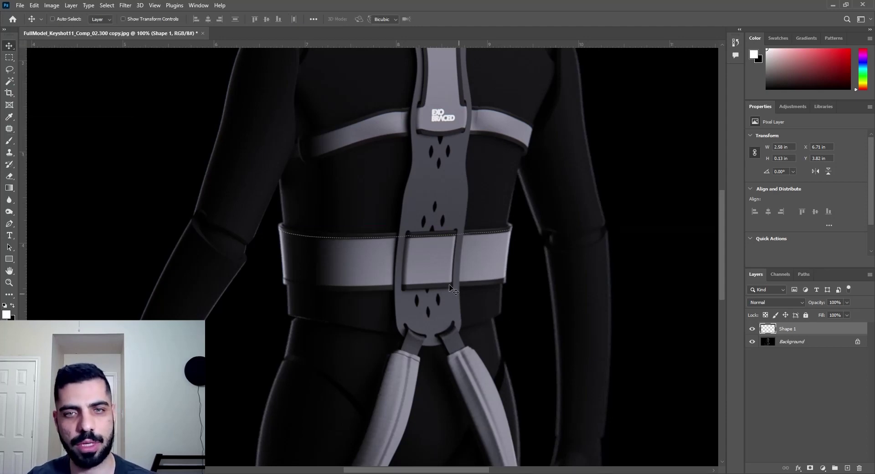
key(ctrl+t)
drag(439, 237, 384, 311)
key(Return)
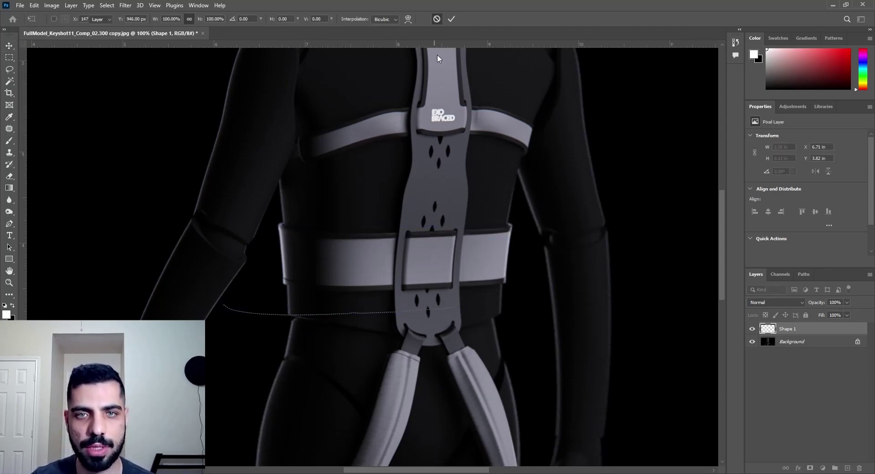
key(ctrl+z)
Step: Darken the stitches at the belt's shadowed left end using the Burn tool with Range Shadows and a 77 px brush
key(ctrl+plus)
key(ctrl+plus)
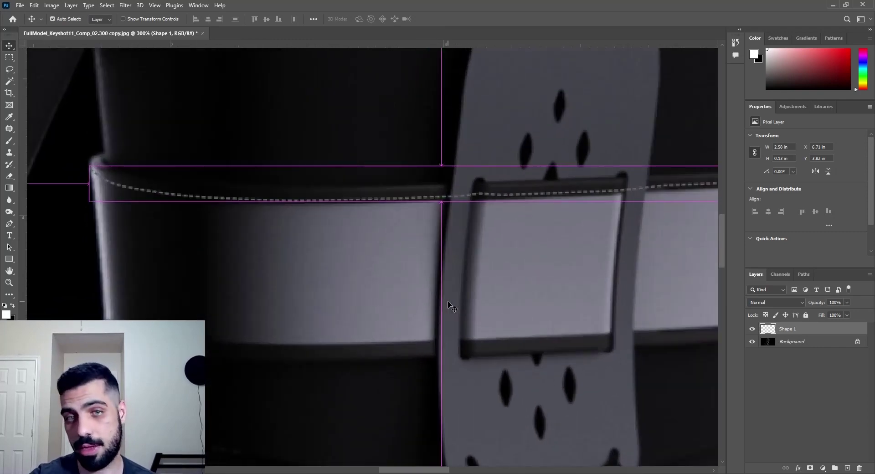
drag(448, 300, 487, 340)
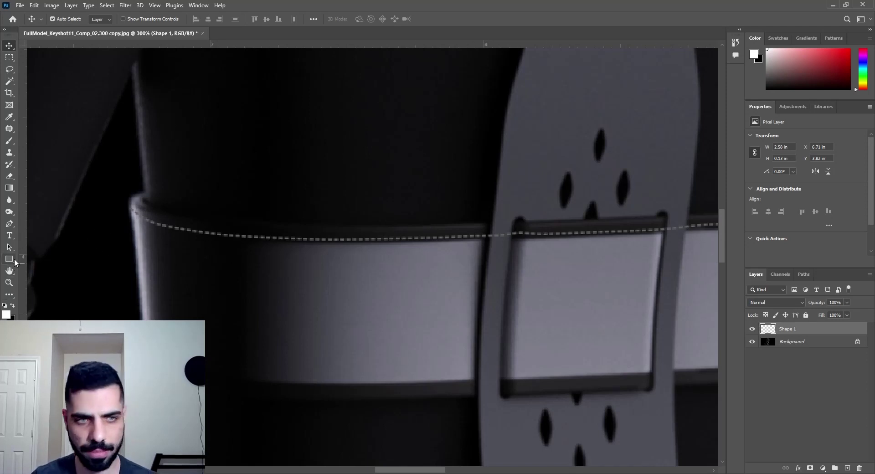
click(10, 212)
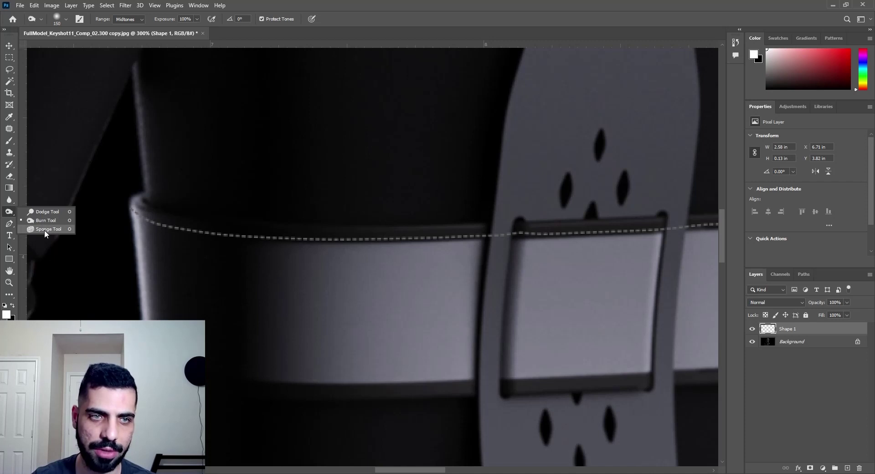
click(46, 220)
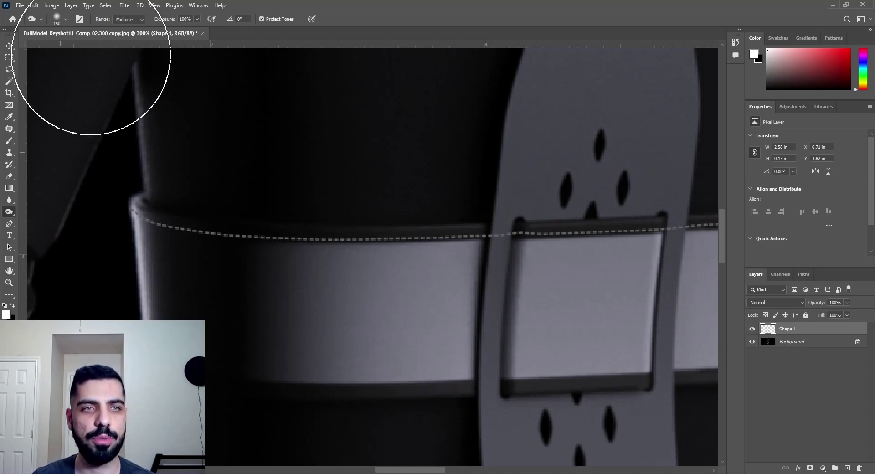
click(127, 20)
click(126, 26)
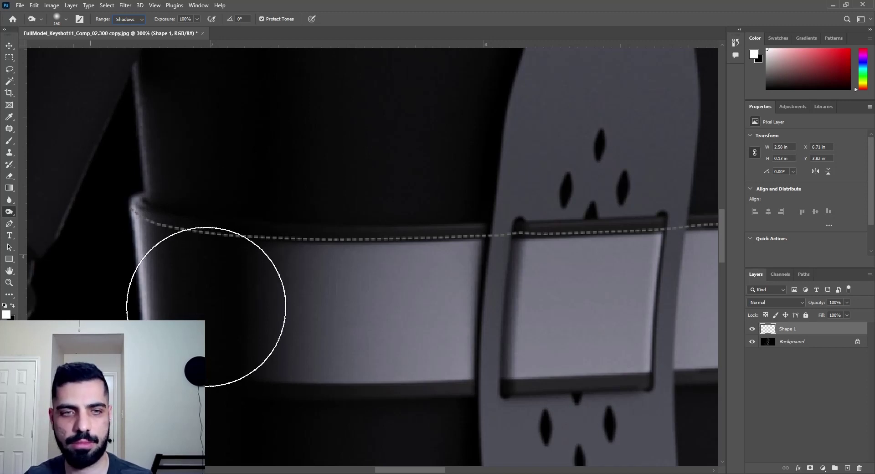
click(57, 18)
click(72, 48)
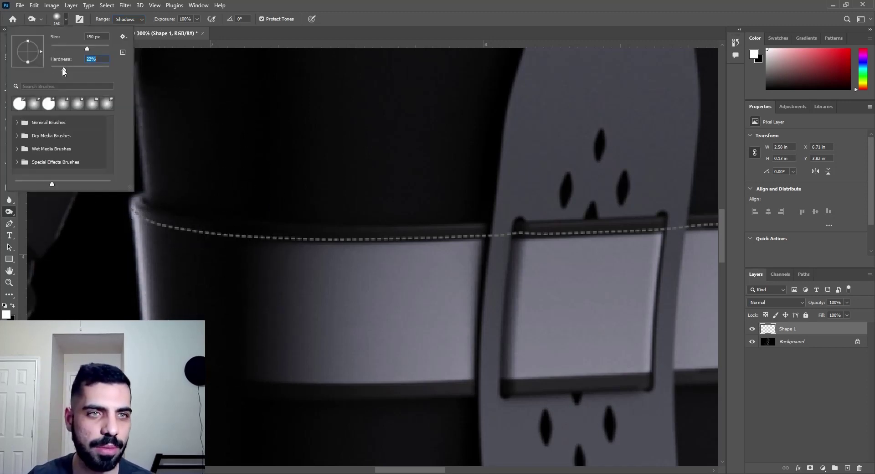
drag(72, 47, 74, 47)
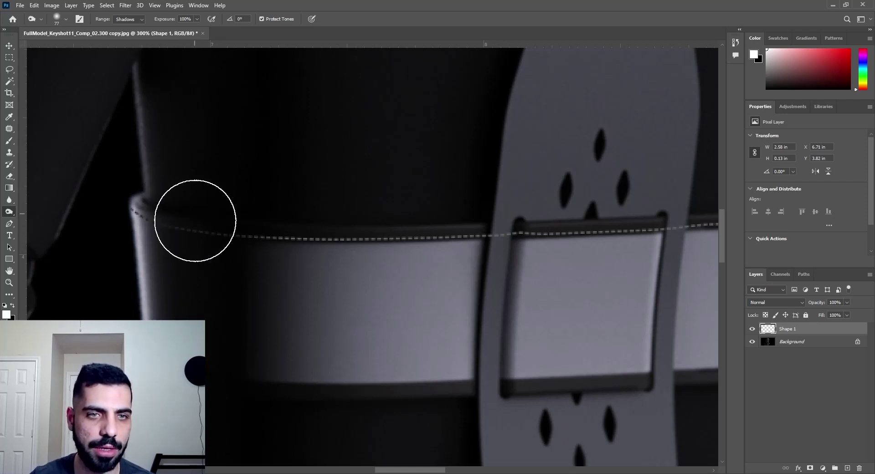
Step: Reduce the Burn brush to 25 px and darken the stitches crossing the back plate's left strip beside the buckle opening
drag(392, 372, 71, 388)
drag(428, 330, 503, 313)
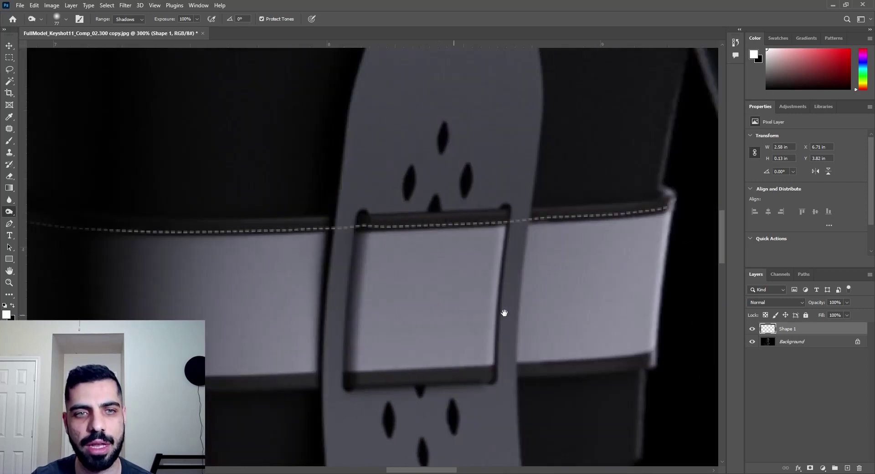
key(bracketleft)
key(bracketleft)
key(bracketleft)
key(bracketleft)
key(bracketleft)
key(bracketleft)
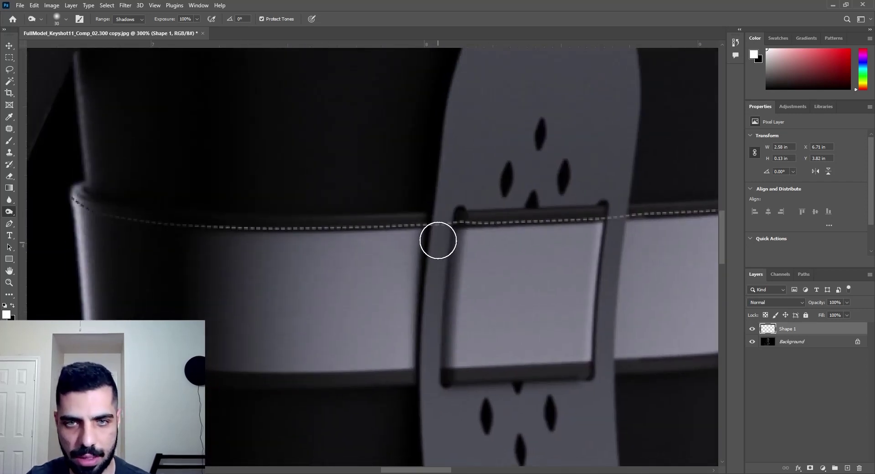
mouse_move(438, 224)
mouse_down()
mouse_move(449, 223)
mouse_move(440, 240)
mouse_move(438, 223)
mouse_move(442, 242)
mouse_up()
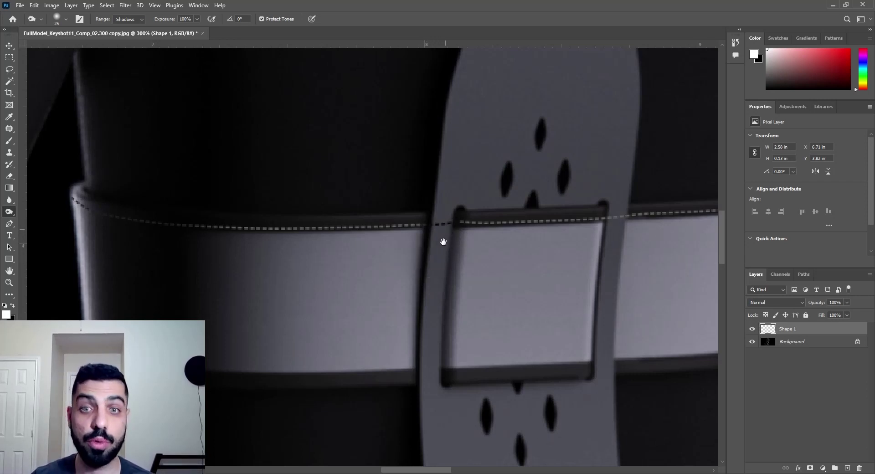
drag(371, 279, 465, 286)
mouse_move(215, 234)
mouse_down()
mouse_move(289, 213)
mouse_move(232, 231)
mouse_up()
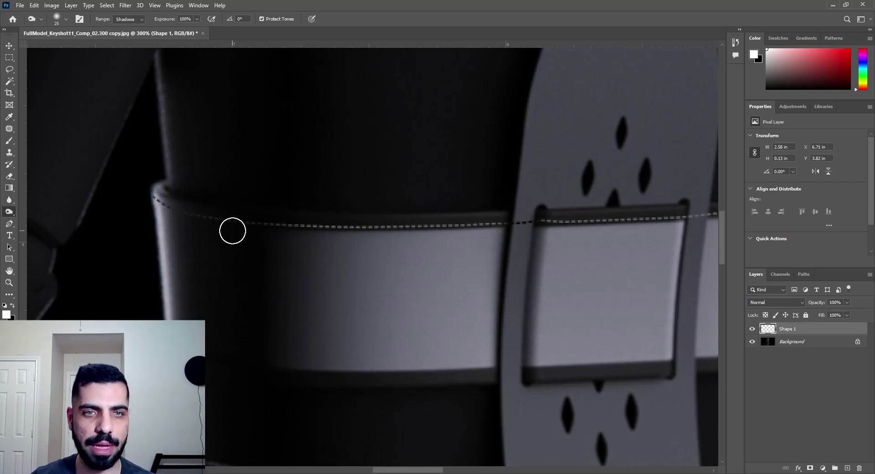
Step: Brighten the stitches over the belt's lit left section using the Dodge tool with Range Highlights and 50% exposure
right_click(9, 212)
click(46, 212)
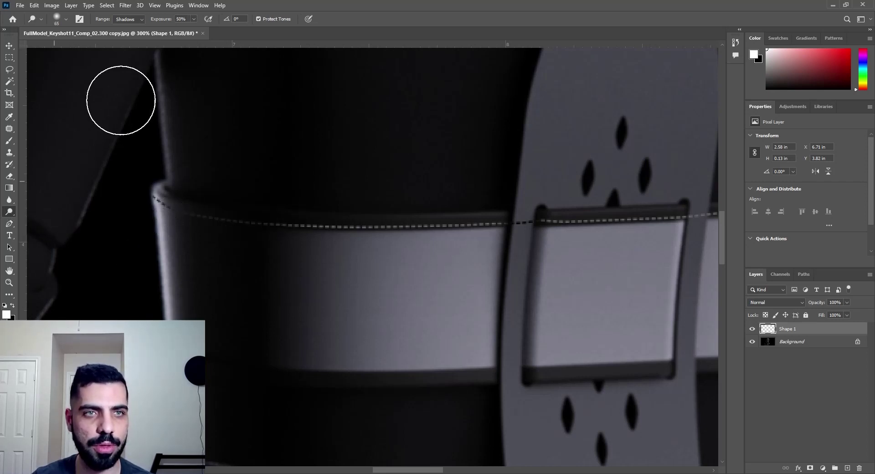
click(130, 19)
click(132, 41)
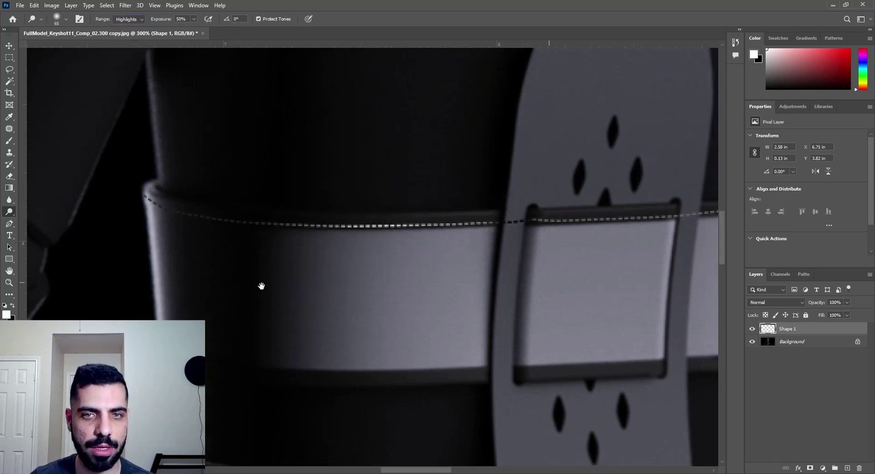
drag(497, 287, 308, 285)
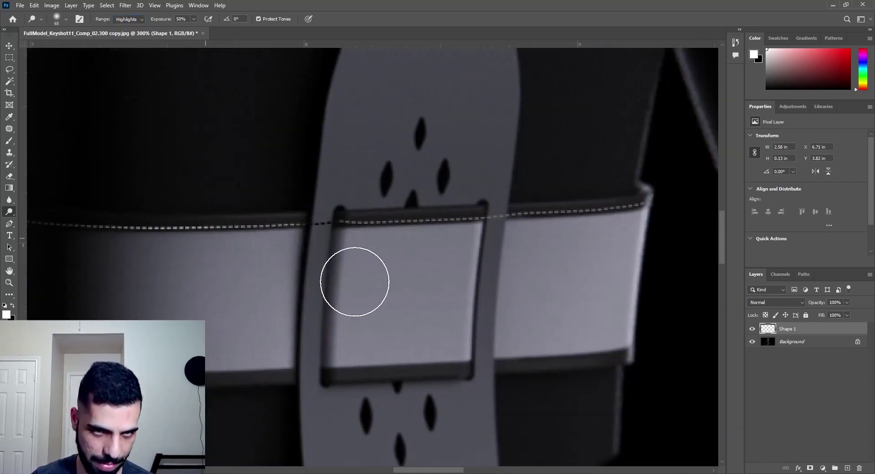
Step: Erase the dark stitches crossing the back plate's left strip beside the buckle opening, using the Eraser with 0% hardness and a brush reduced to 10 px
drag(523, 296, 377, 309)
ctrl+scroll(492, 302, left, 10)
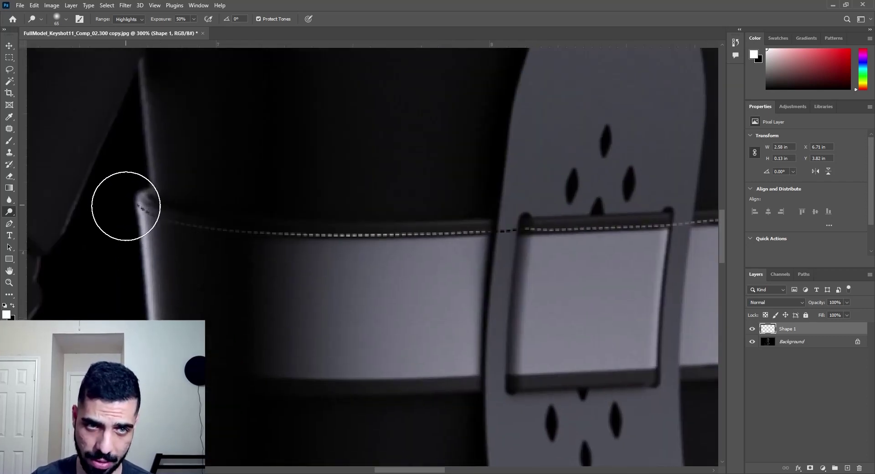
drag(356, 287, 223, 285)
drag(402, 308, 348, 303)
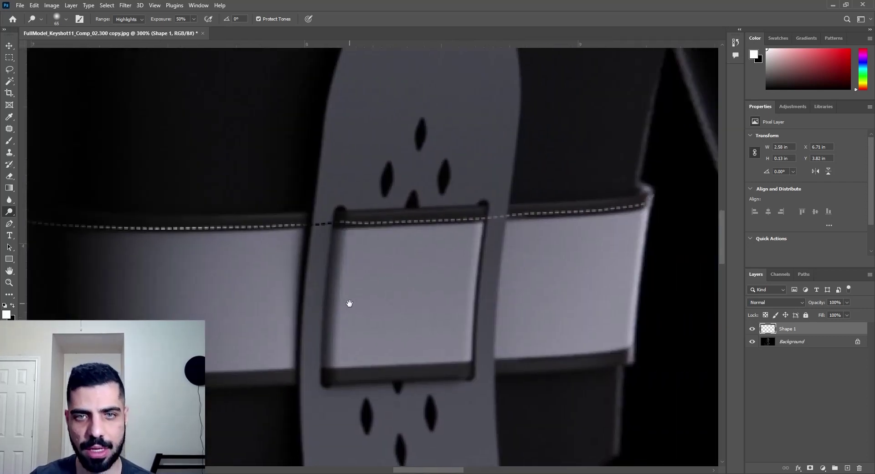
click(9, 176)
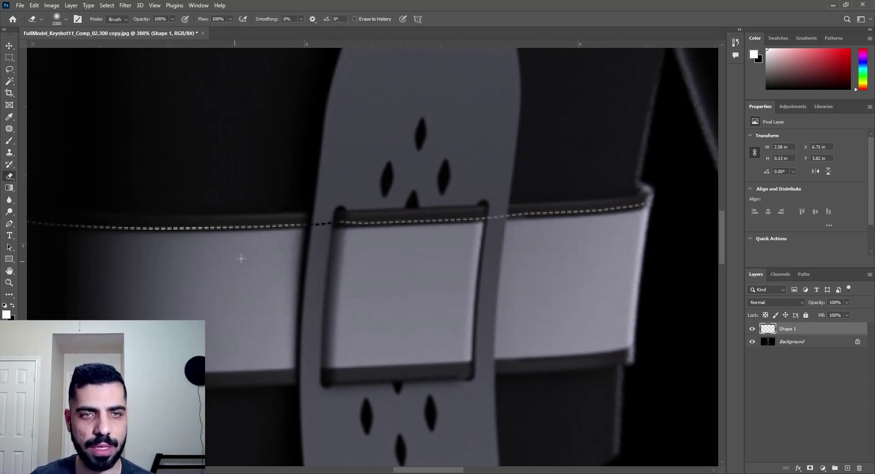
click(66, 19)
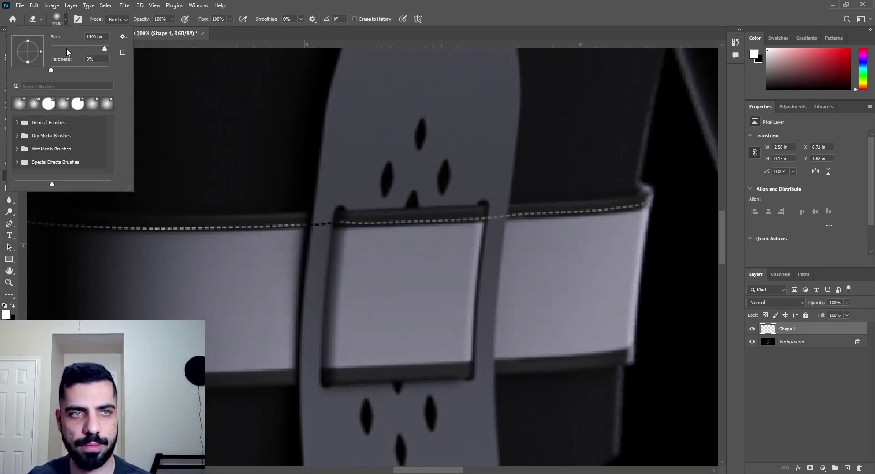
drag(83, 50, 80, 50)
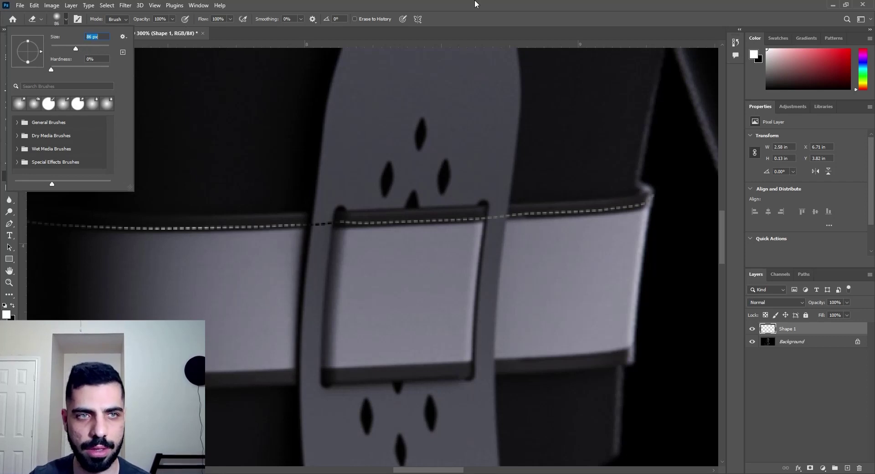
click(315, 157)
key(bracketleft)
key(bracketleft)
key(bracketleft)
key(bracketleft)
key(bracketleft)
key(bracketleft)
key(bracketleft)
key(bracketleft)
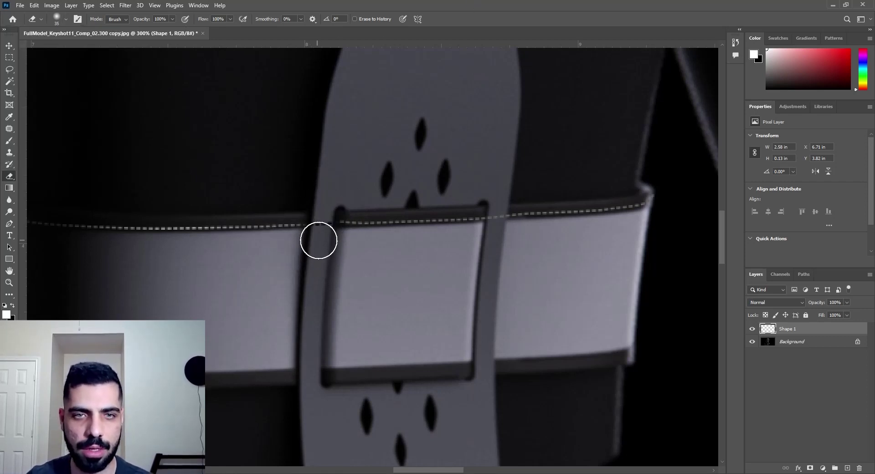
drag(315, 222, 326, 219)
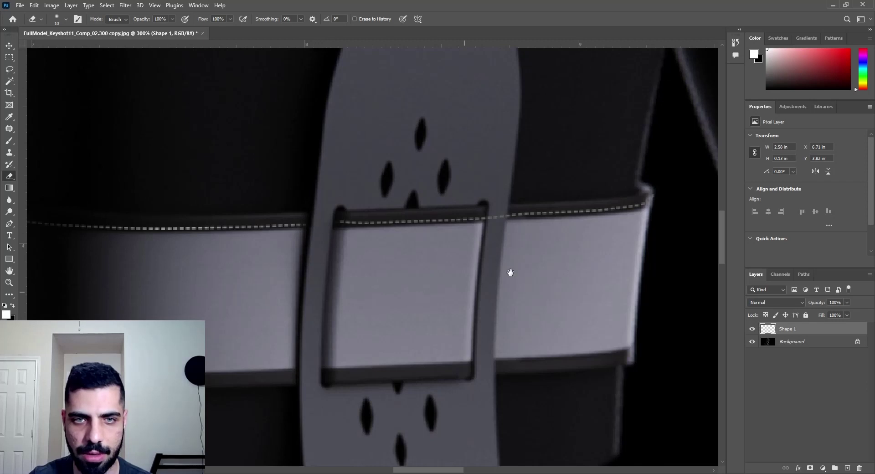
Step: Erase the stitches crossing the back plate's right strip with the 10 px Eraser
drag(508, 273, 394, 287)
drag(383, 254, 389, 242)
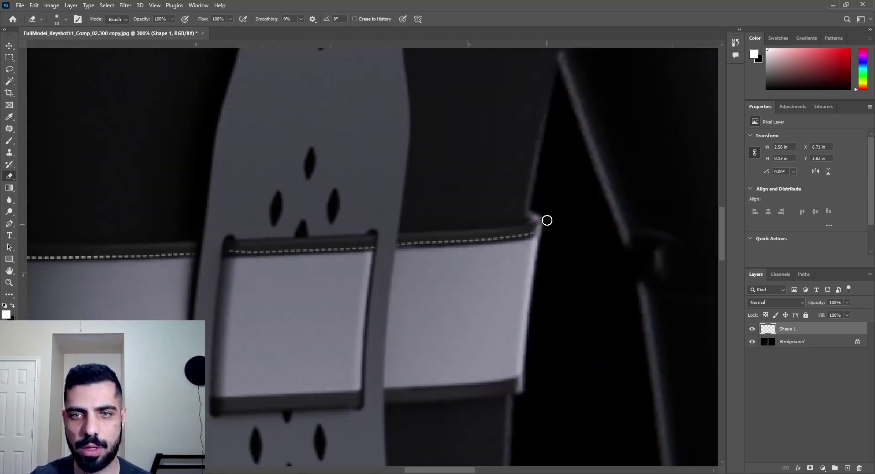
drag(625, 298, 668, 296)
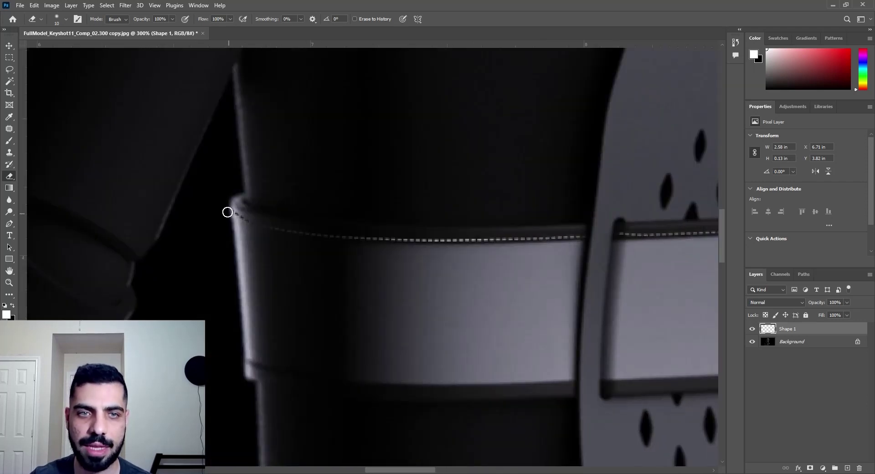
Step: Apply a Gaussian Blur with a 0.5 pixel radius to the stitch line on the Shape 1 layer
key(ctrl+0)
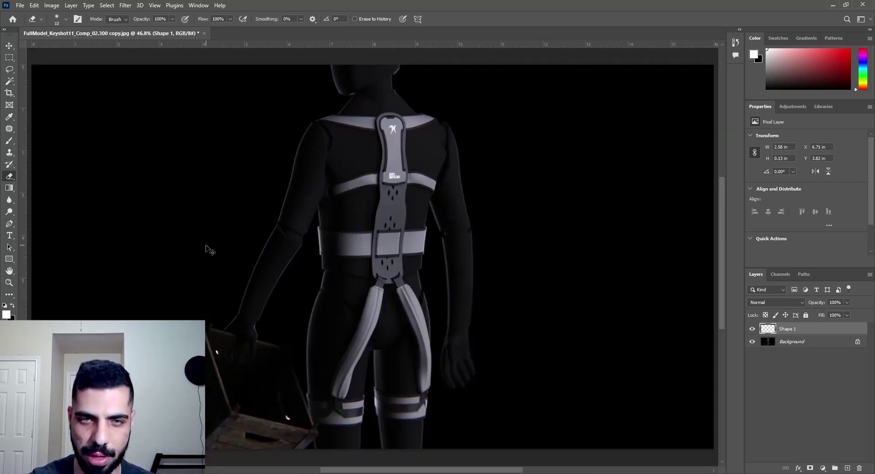
key(ctrl+plus)
key(ctrl+plus)
key(ctrl+plus)
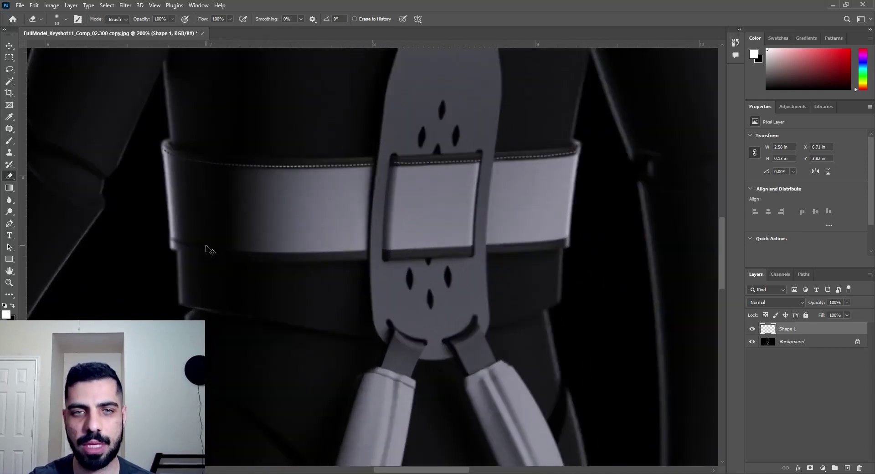
key(ctrl+minus)
scroll(210, 251, up, 3)
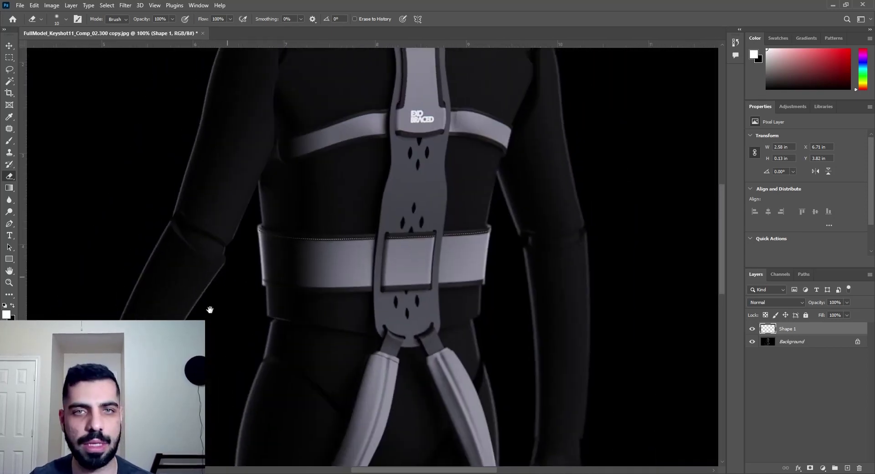
click(125, 6)
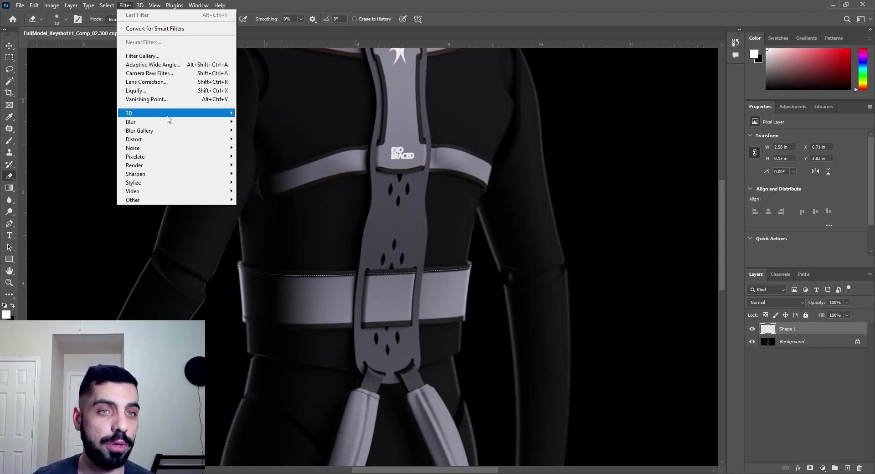
mouse_move(168, 118)
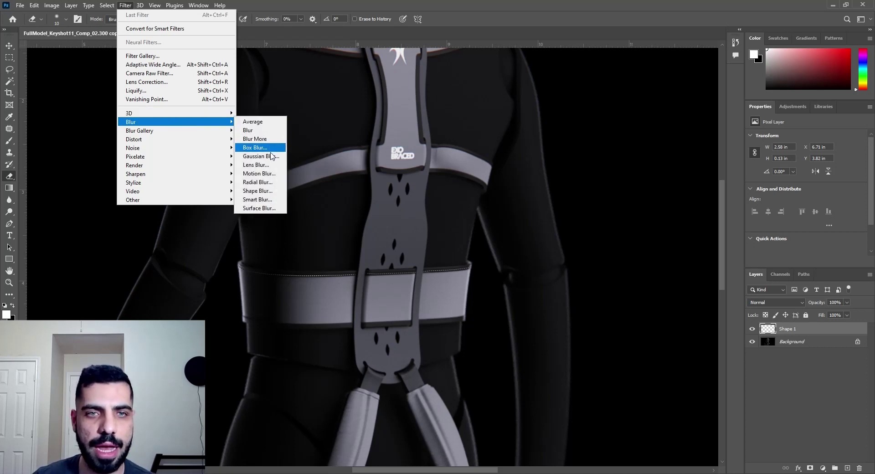
click(261, 155)
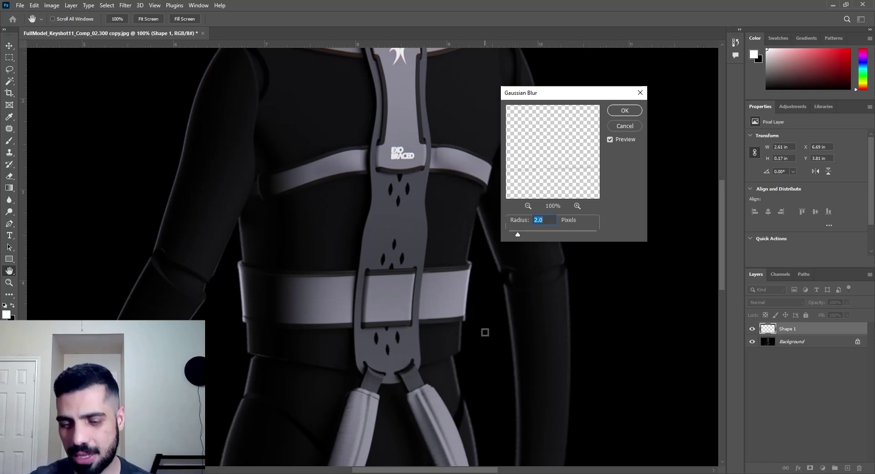
text(.5)
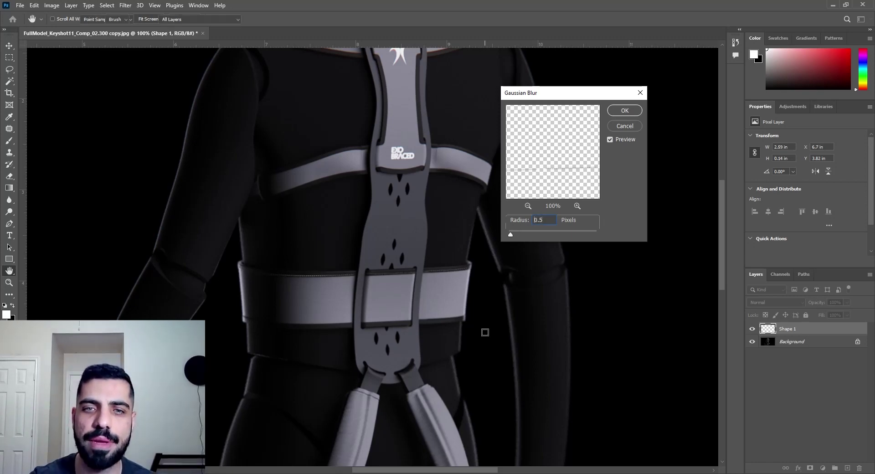
key(Return)
Step: Examine the blurred waist-belt stitching up close and in the view of the whole figure
key(e)
key(ctrl+plus)
key(ctrl+plus)
drag(485, 332, 573, 205)
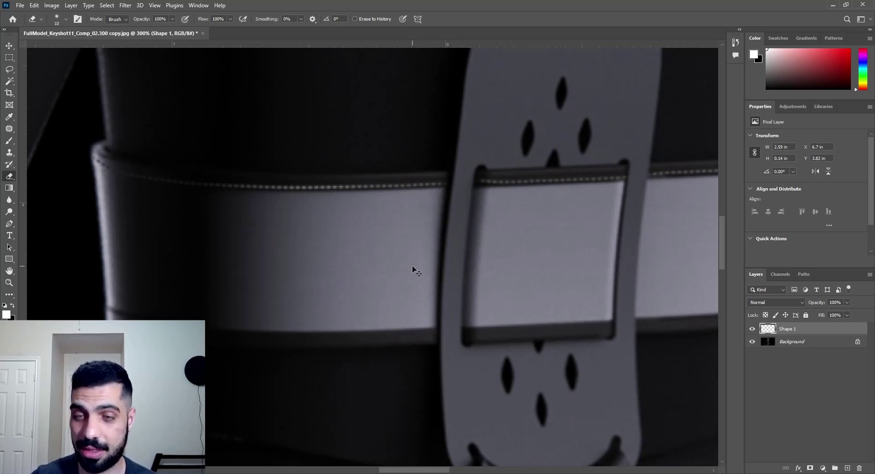
key(ctrl+0)
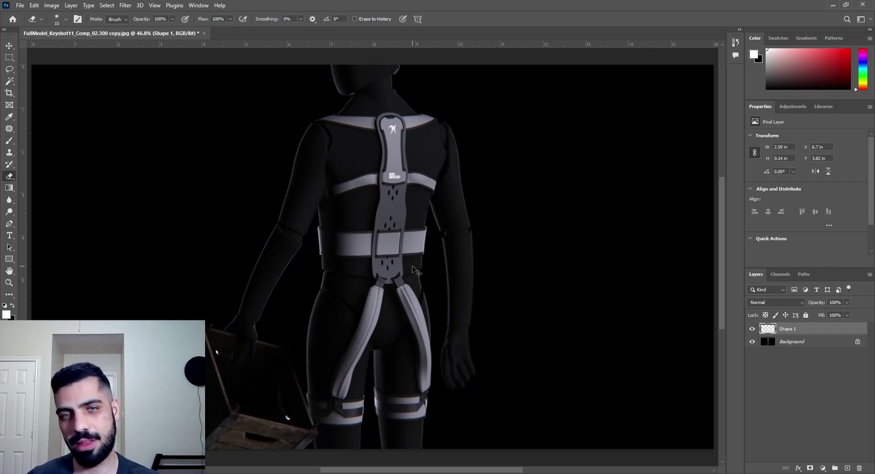
alt+scroll(412, 269, up, 3)
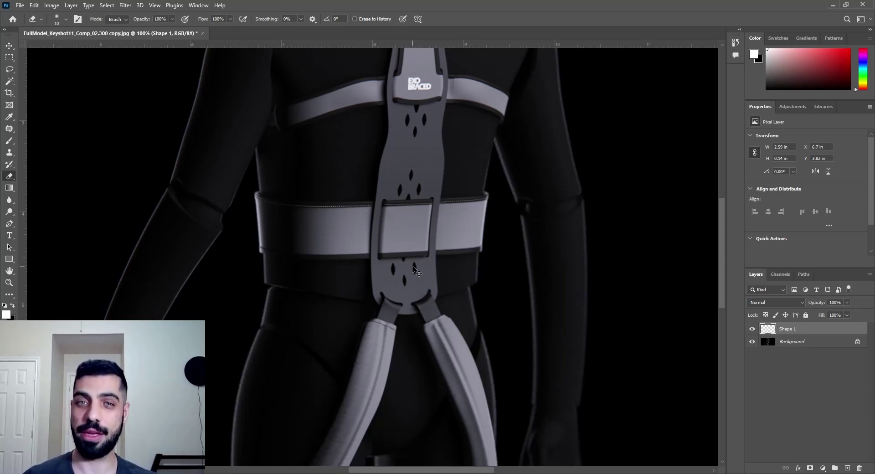
alt+scroll(415, 270, down, 3)
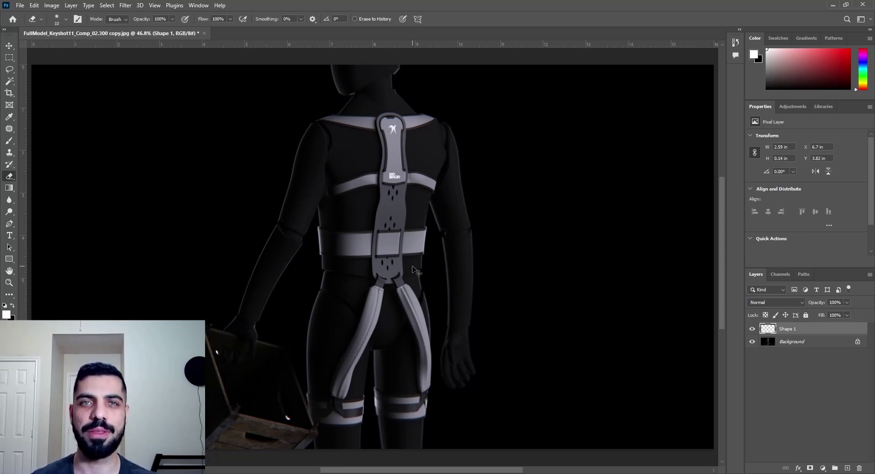
Step: Switch to the browser and look over the ExoBak introduction and product photos on the ExoBraced home page
key(alt+Tab)
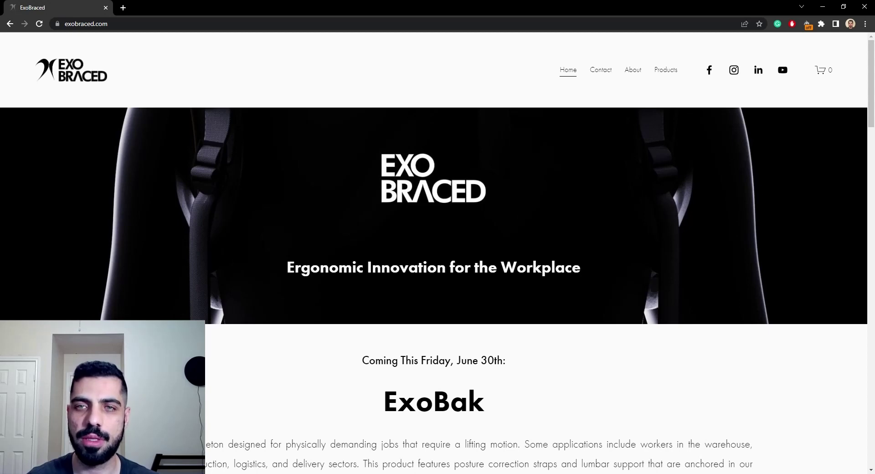
scroll(599, 332, down, 3)
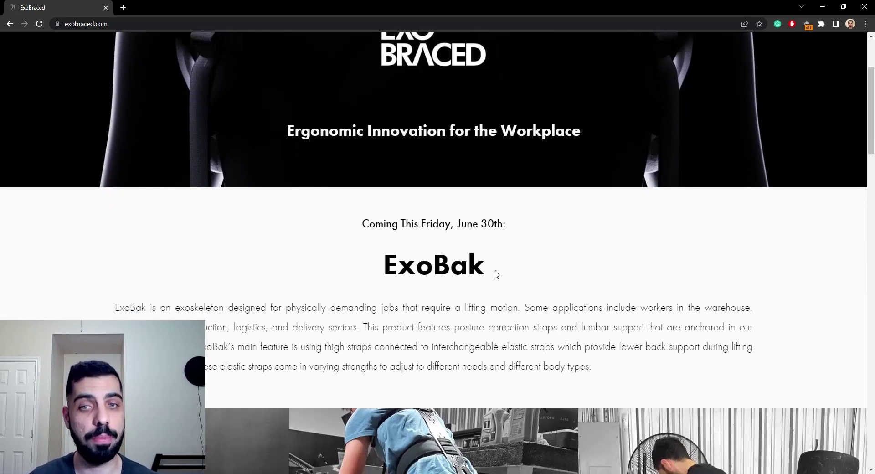
drag(496, 274, 379, 271)
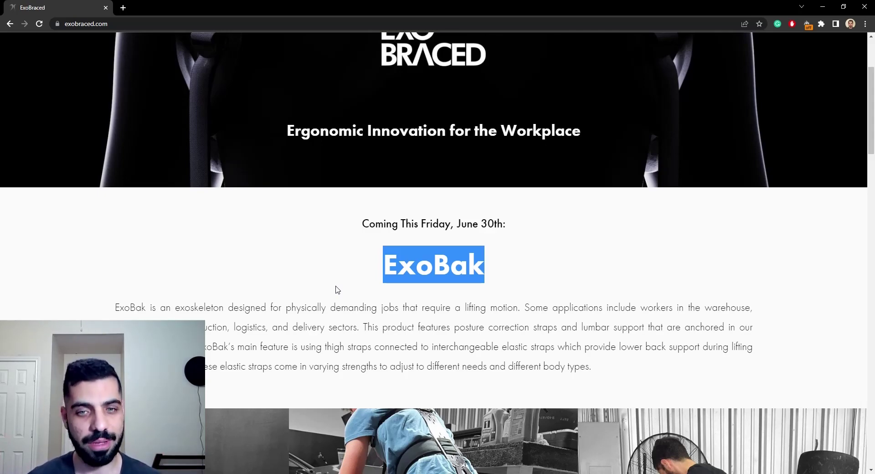
scroll(337, 290, down, 6)
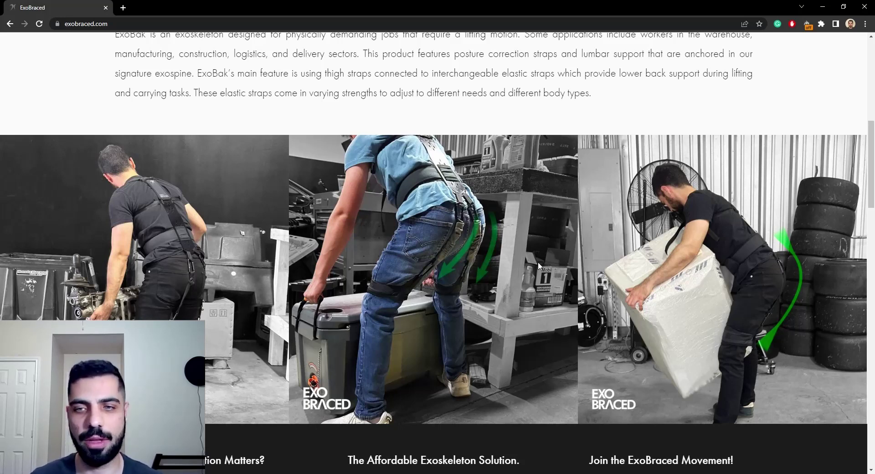
scroll(539, 266, up, 6)
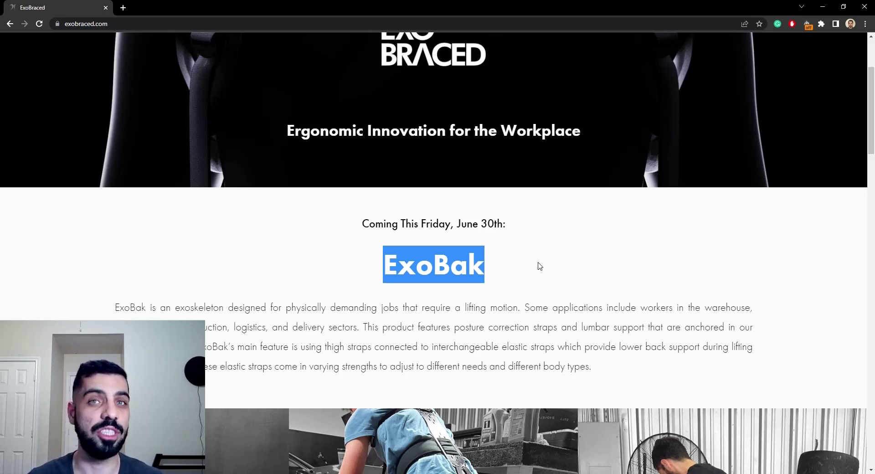
click(539, 266)
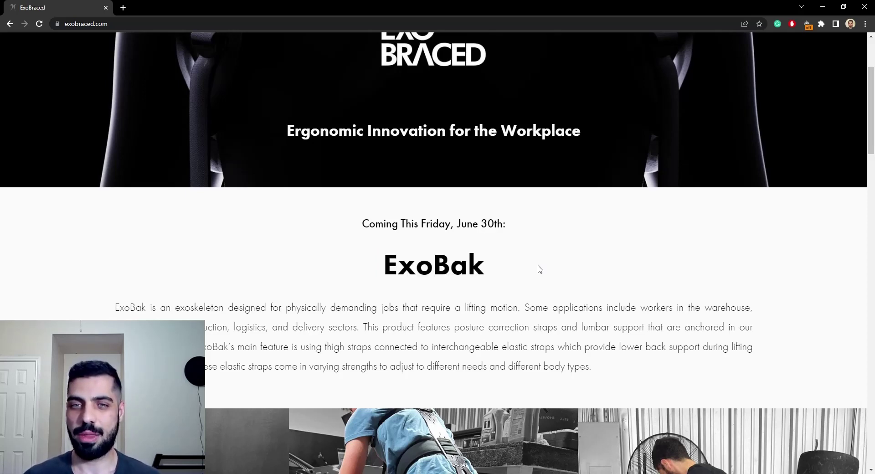
scroll(540, 260, up, 3)
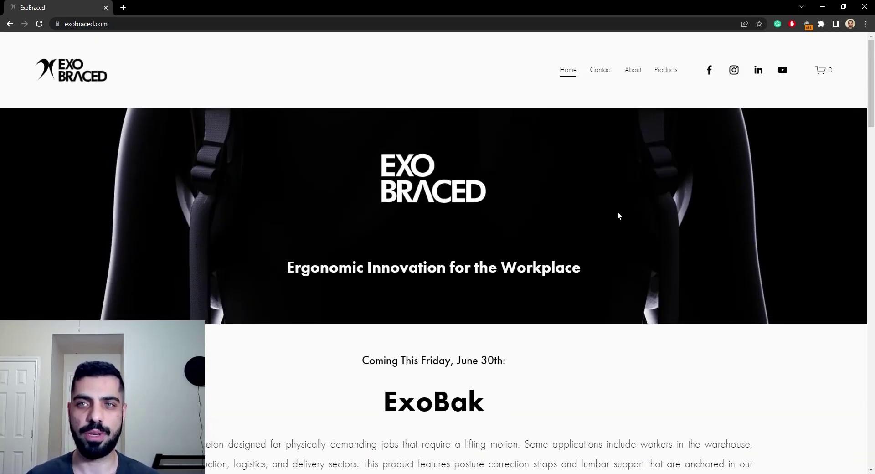
scroll(619, 215, down, 1)
scroll(620, 212, up, 1)
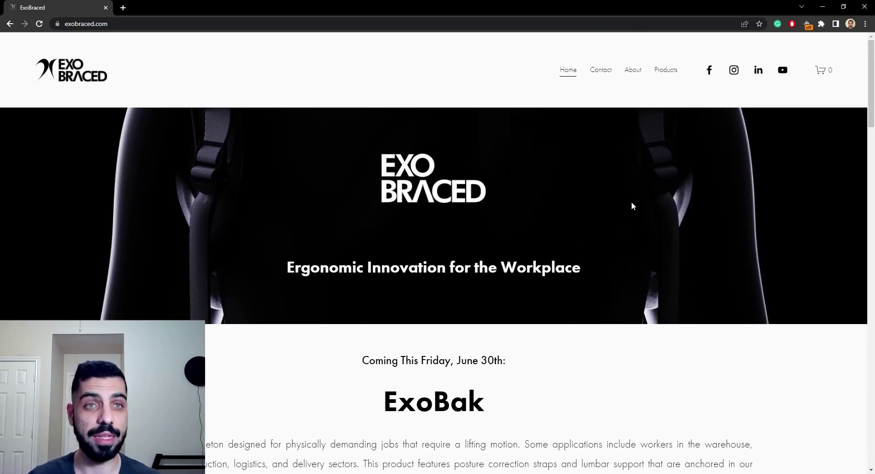
Step: Open ExoBraced's Facebook, Instagram, LinkedIn and YouTube pages from the website and view the Instagram profile
click(709, 72)
click(734, 72)
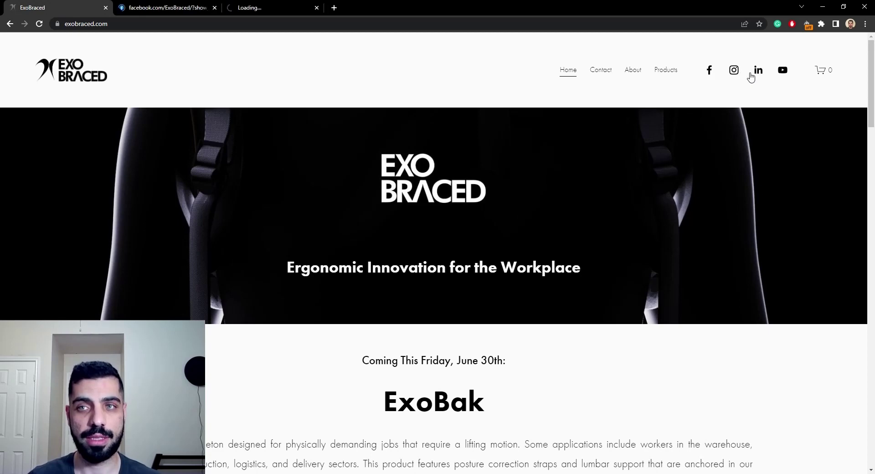
click(757, 73)
click(782, 71)
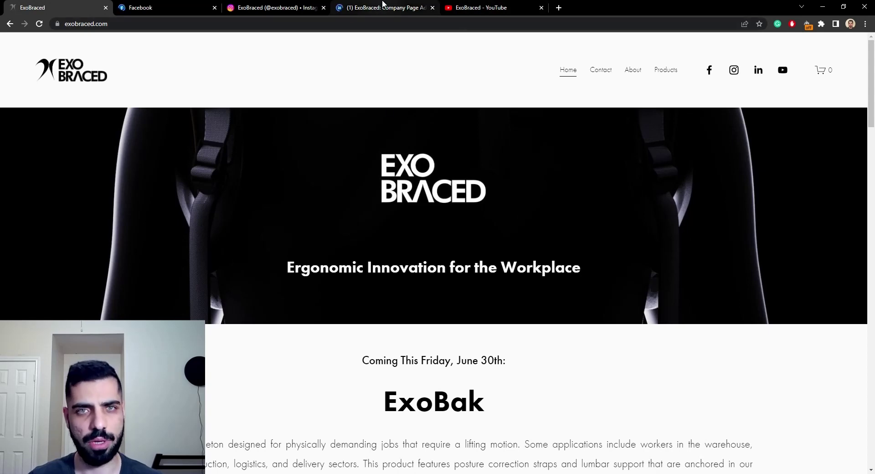
click(267, 7)
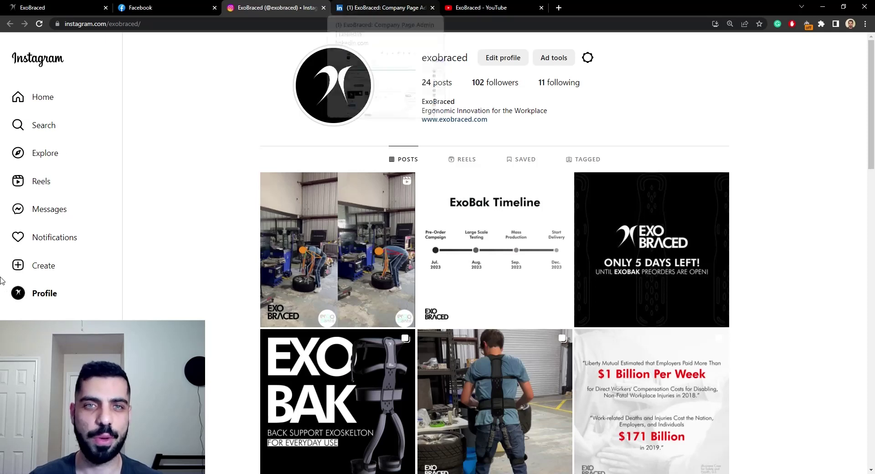
Step: Return to the ExoBraced website, view its Contact page and go back to the ExoBak section of the home page
click(81, 4)
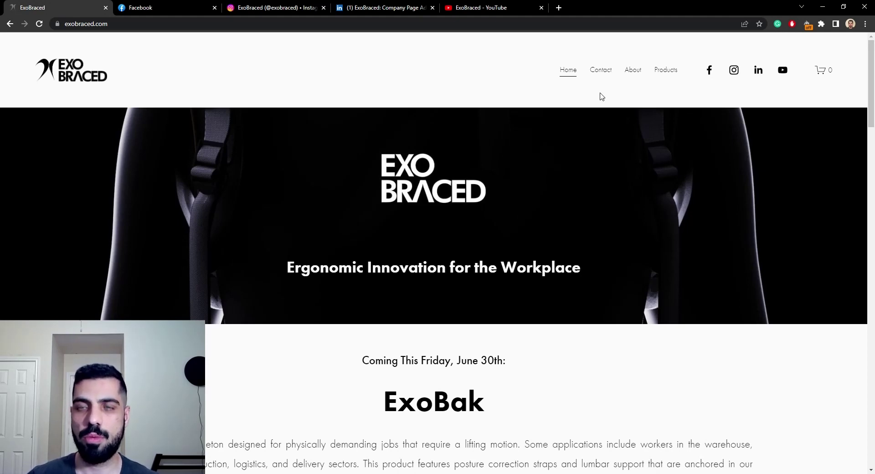
click(92, 26)
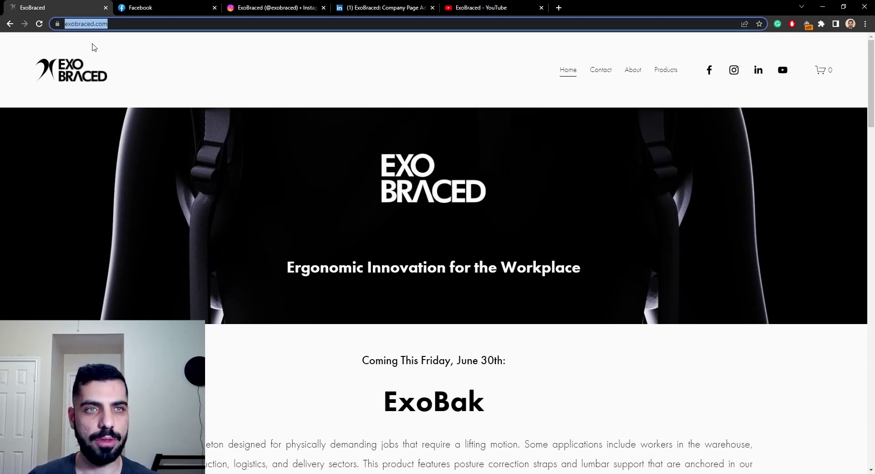
click(595, 73)
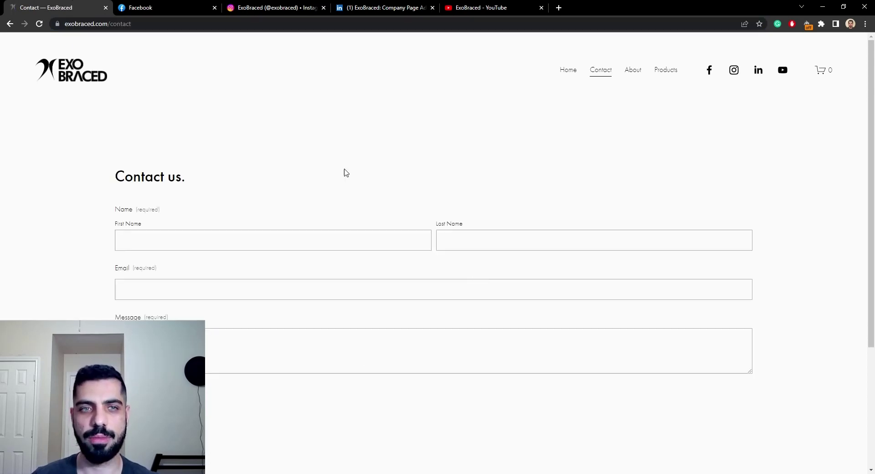
click(573, 73)
scroll(575, 136, down, 15)
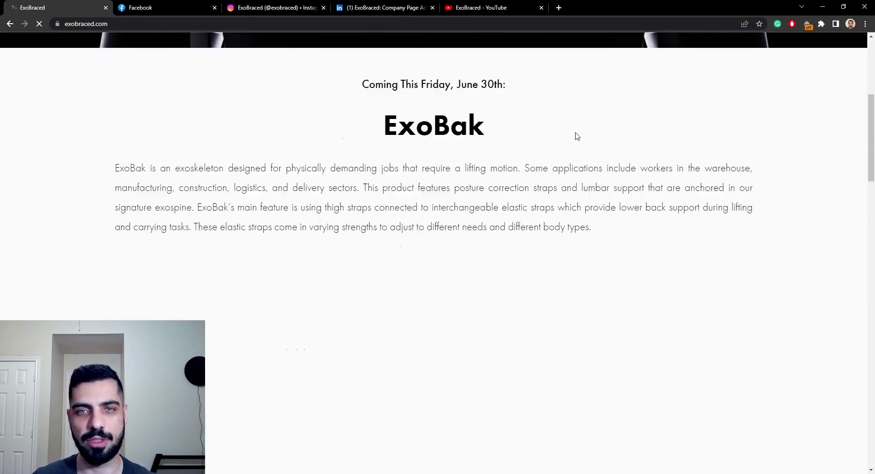
Step: Look through the rest of the home page down to the email sign-up section and return to its header
scroll(578, 141, down, 15)
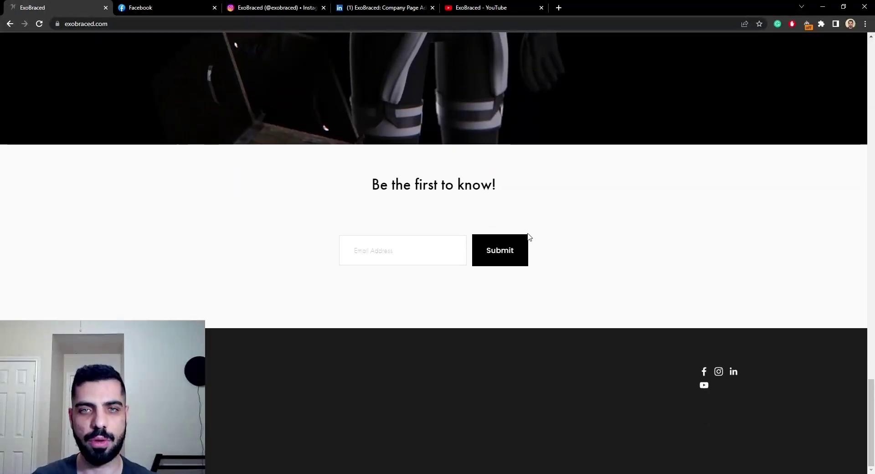
scroll(436, 237, up, 10)
scroll(436, 237, up, 10)
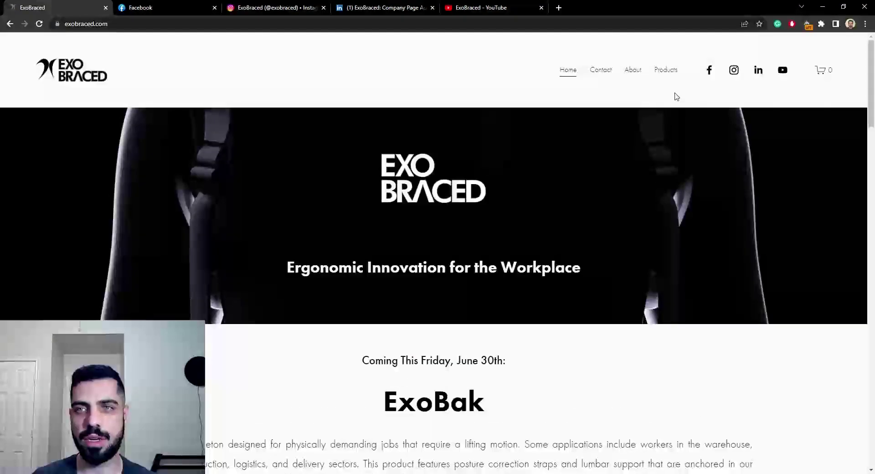
Step: Open the About page and look over the company description, ergonomic investment figures, ExoBak and NuBak products, mission and vision
click(633, 75)
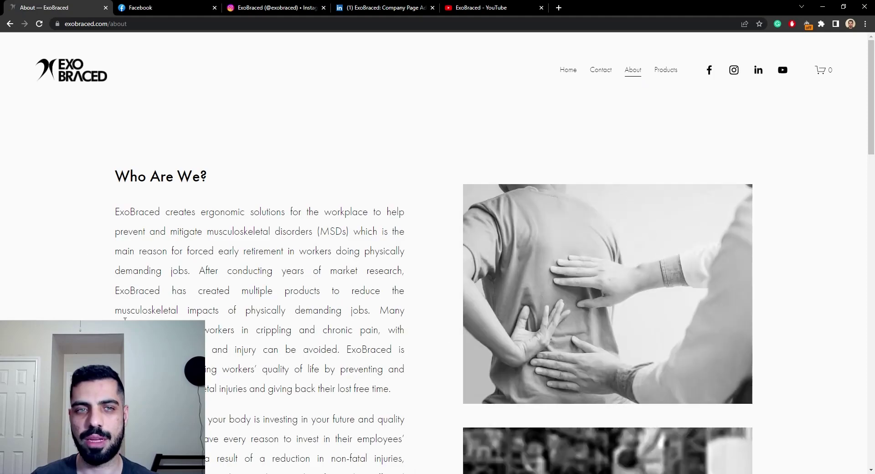
scroll(124, 319, down, 9)
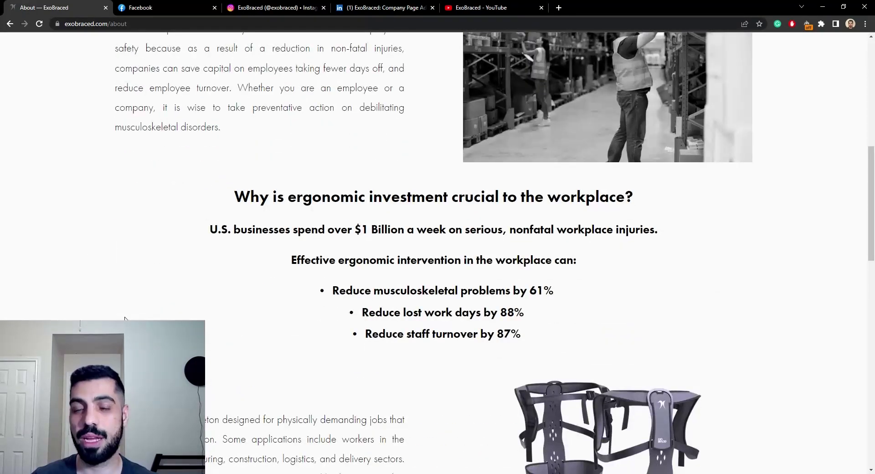
scroll(124, 318, down, 8)
scroll(697, 361, down, 7)
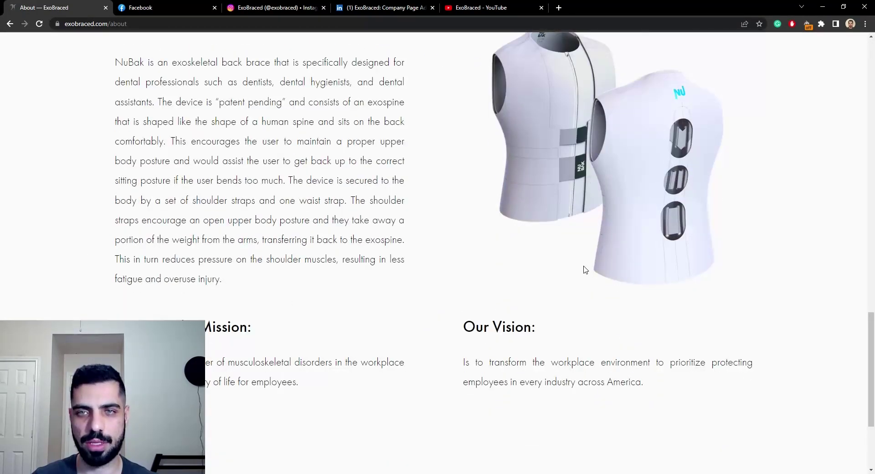
scroll(584, 274, down, 3)
scroll(584, 274, up, 10)
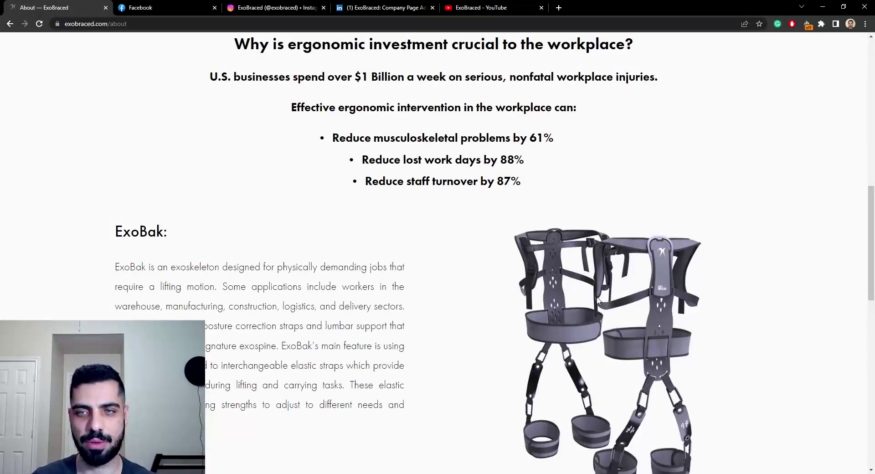
scroll(611, 294, up, 6)
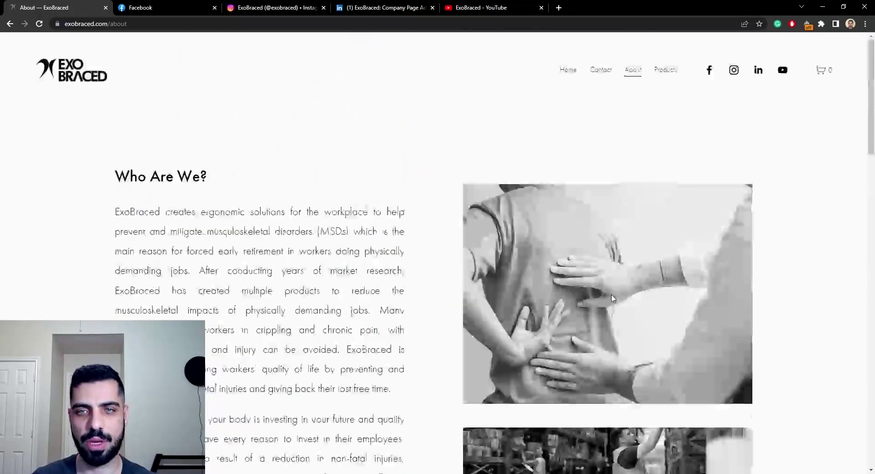
Step: View the ExoBraced Products page and go back to the Home page
click(663, 72)
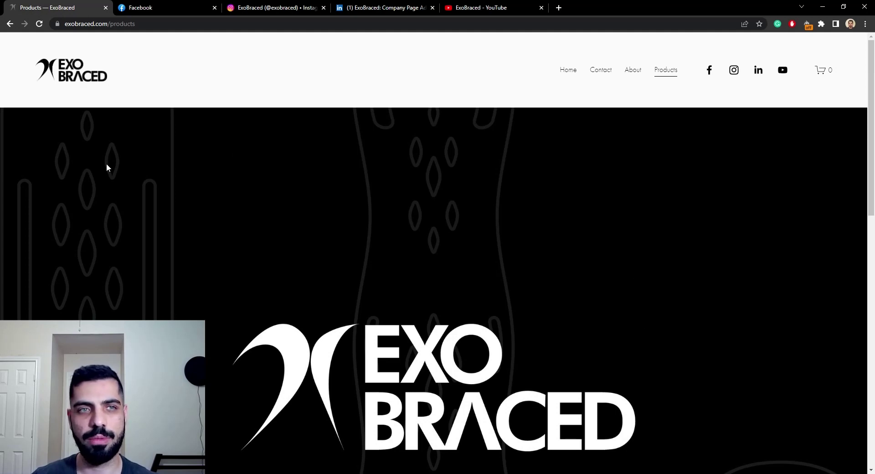
scroll(654, 243, down, 6)
scroll(504, 303, up, 6)
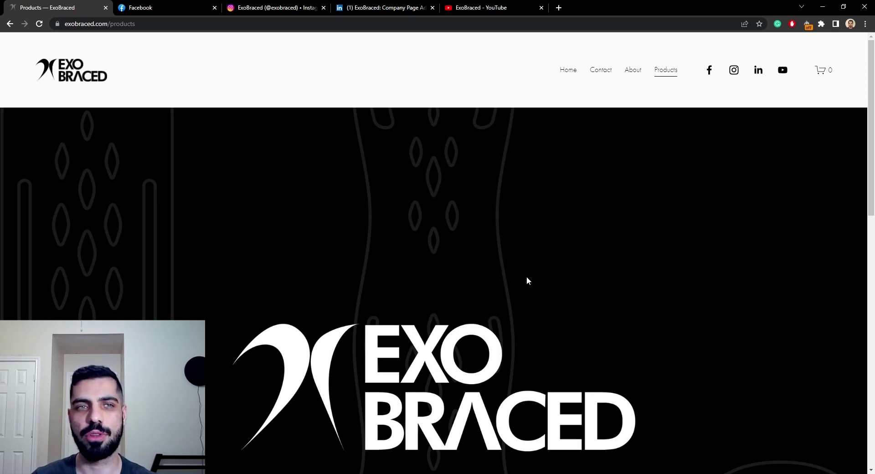
click(568, 69)
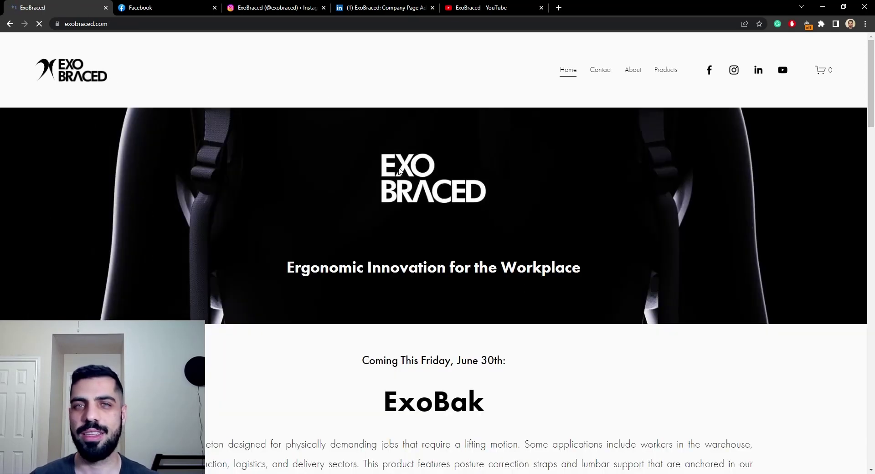